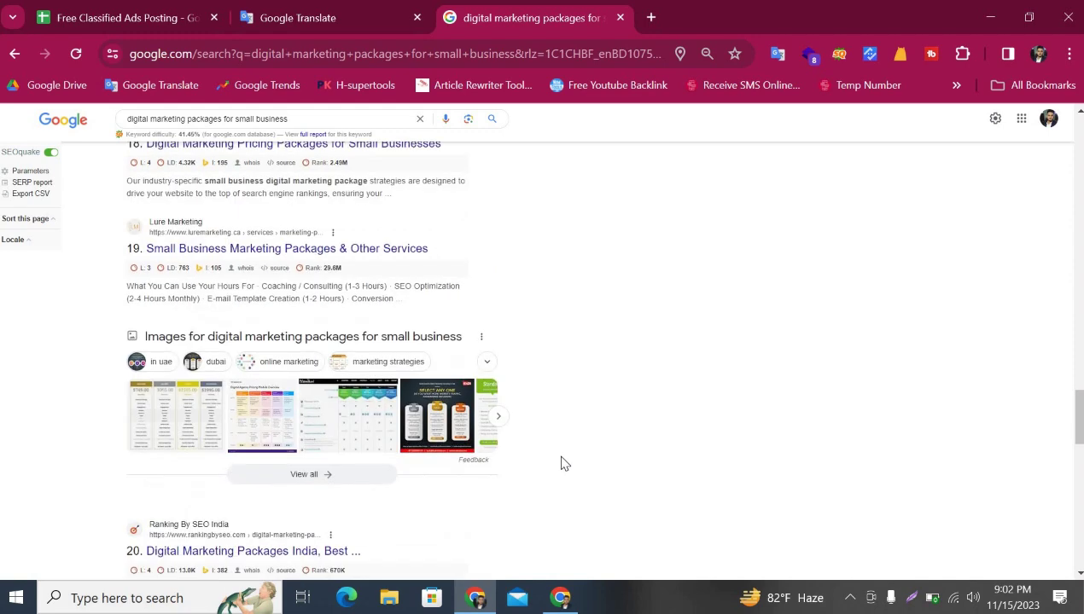
# - Find the digitalmarketingpackages.net listing in the search results for "digital marketing packages for small business"
pyautogui.scroll(-5, 563, 467)
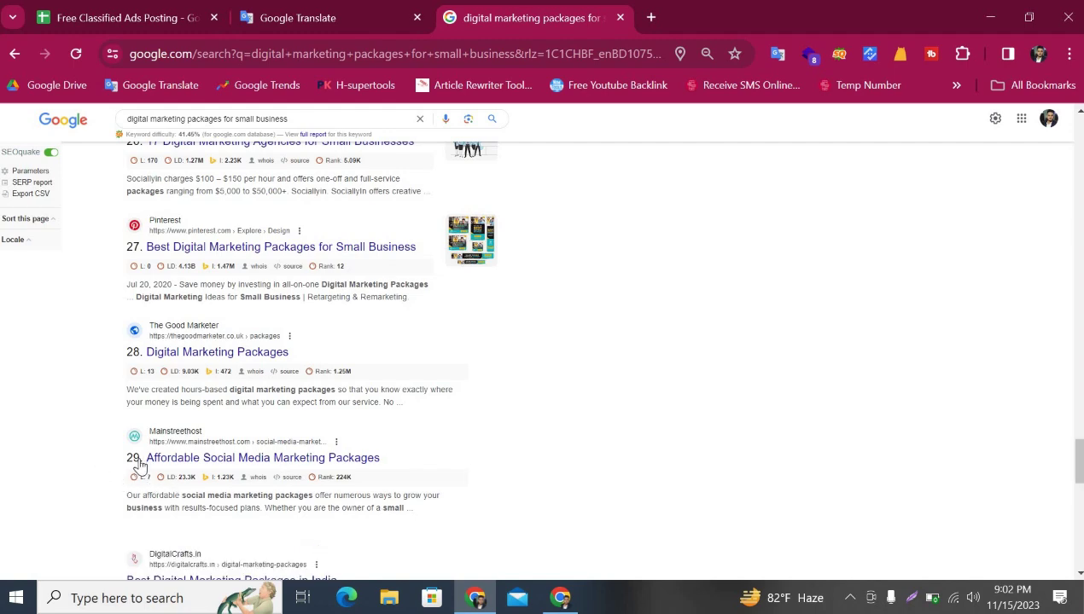
pyautogui.scroll(-5, 524, 460)
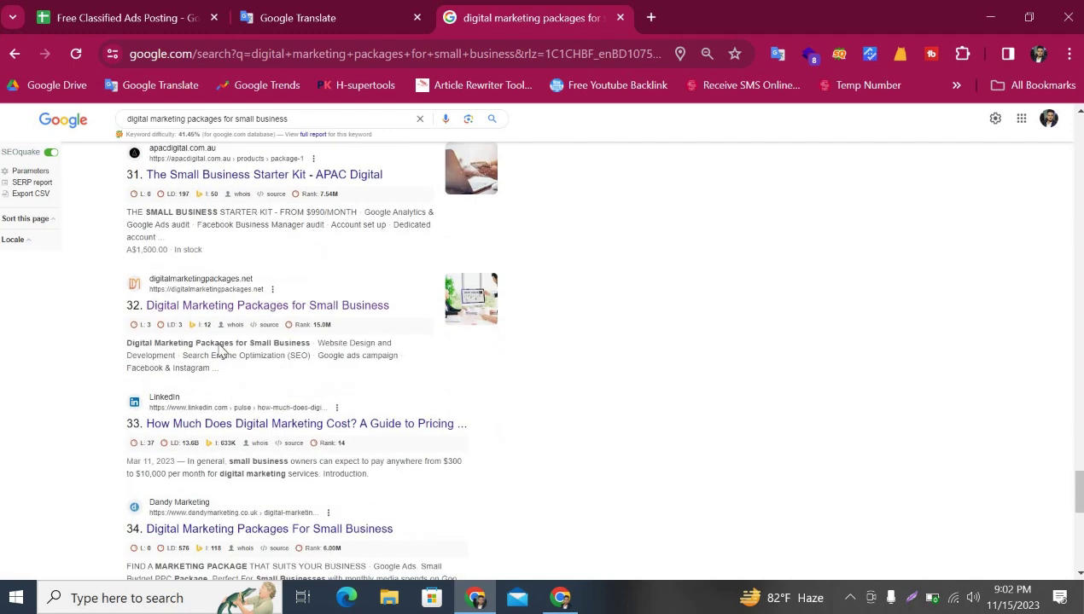
pyautogui.scroll(1, 153, 324)
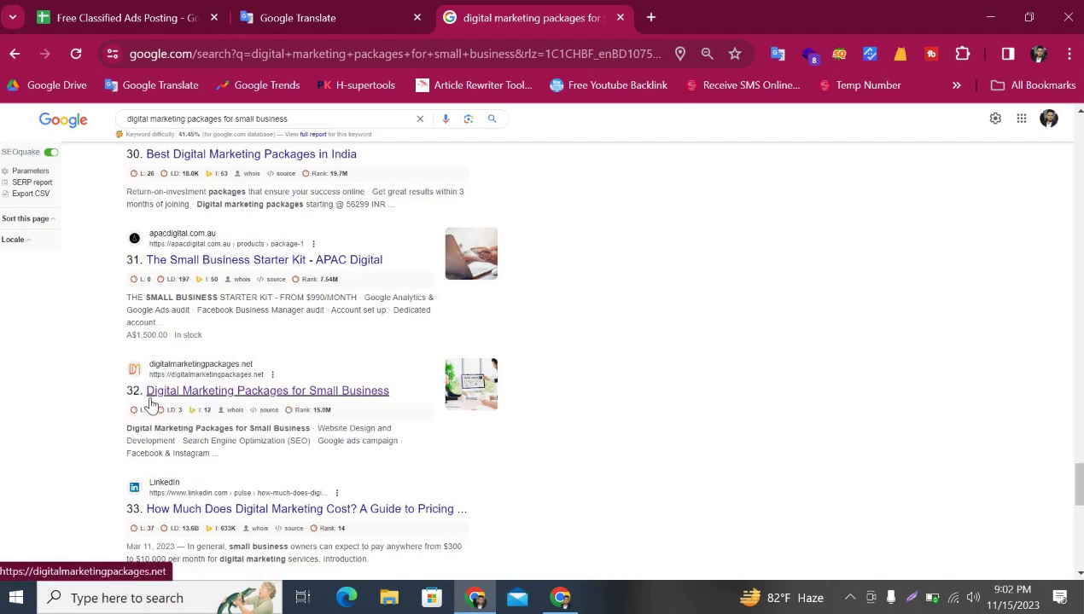
pyautogui.scroll(5, 150, 404)
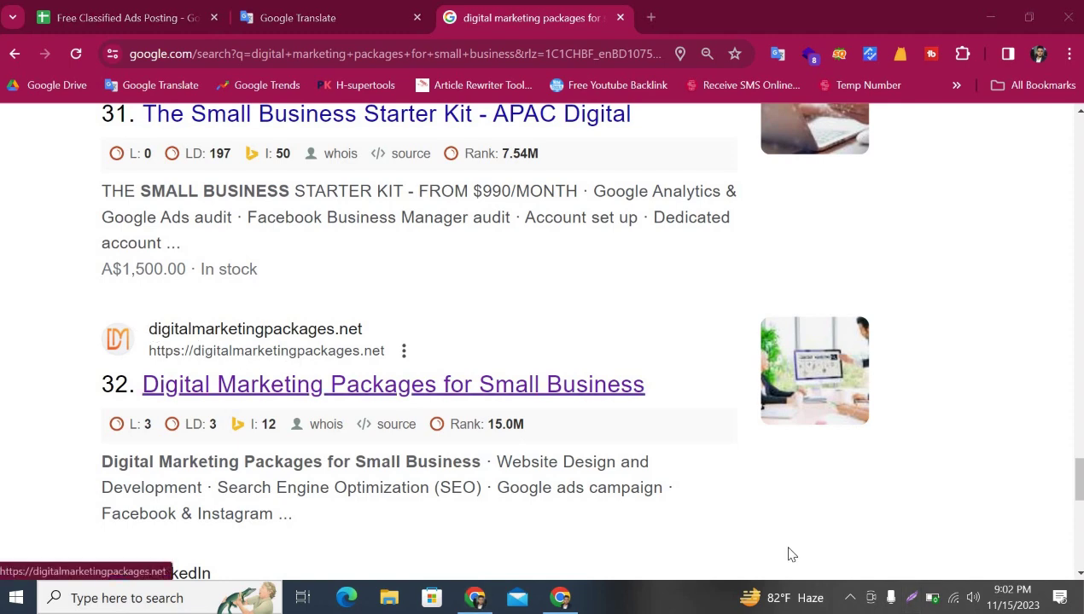
# - Start a screen capture around the digitalmarketingpackages.net listing, outline the listing with a red rectangle, and close the capture
pyautogui.press('Print')
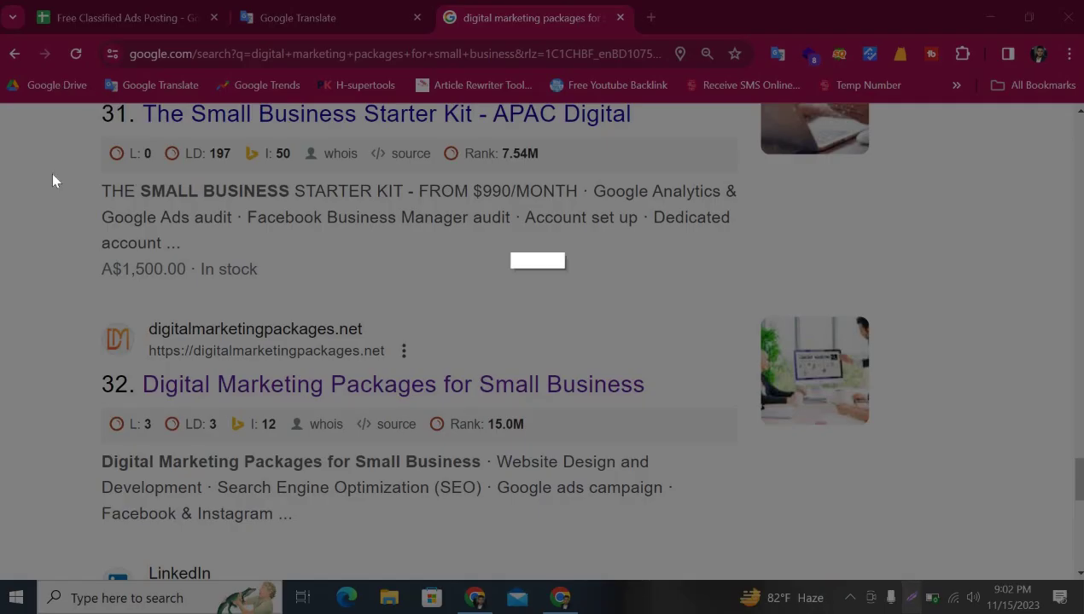
pyautogui.moveTo(9, 138); pyautogui.dragTo(1006, 550)
pyautogui.moveTo(73, 300); pyautogui.dragTo(719, 469)
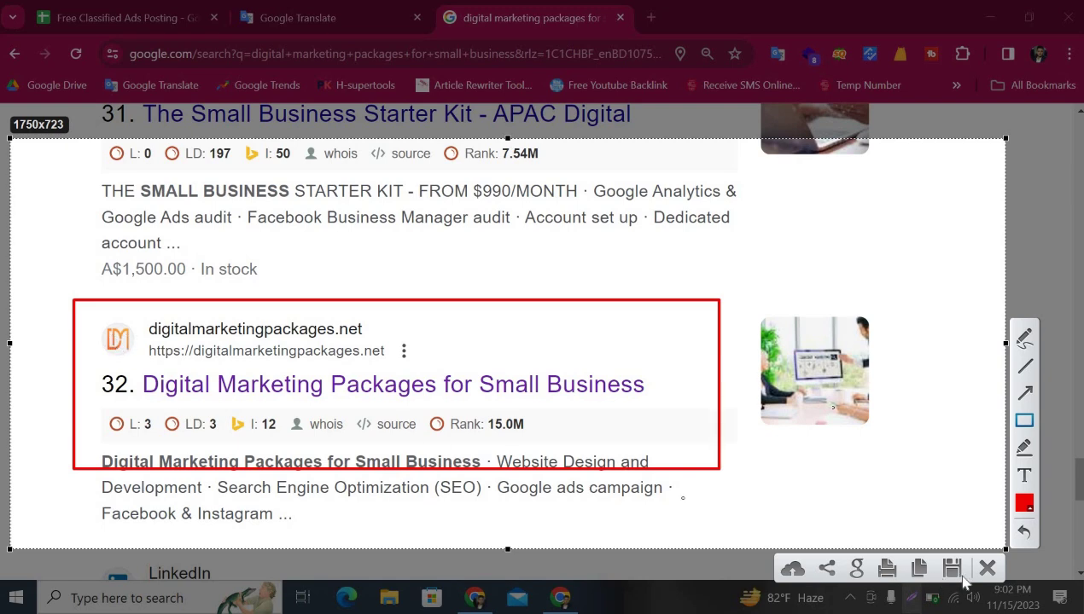
pyautogui.press('Escape')
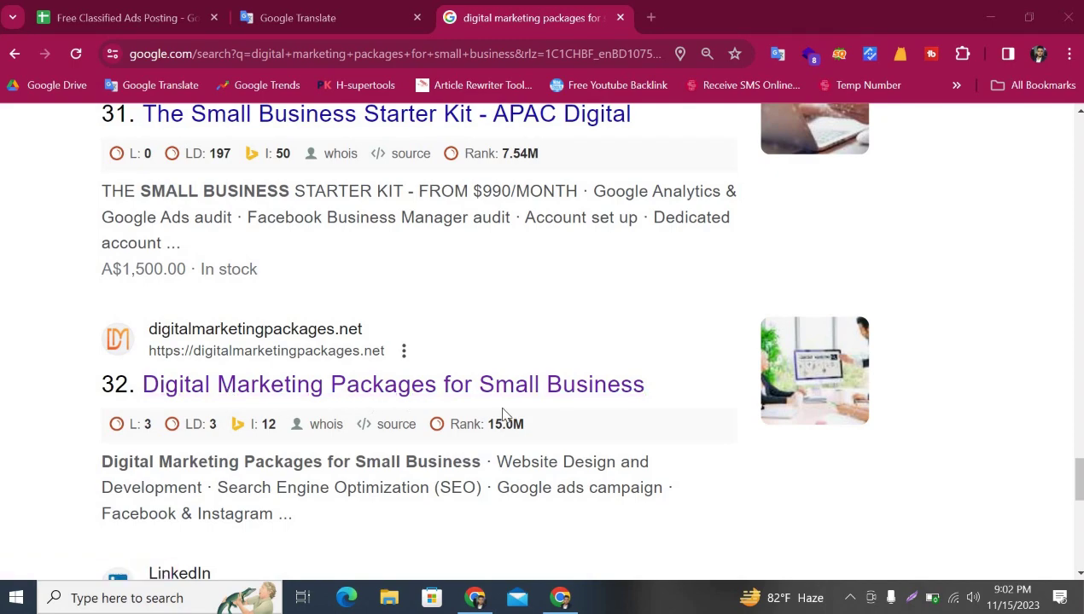
# - Review the top-ranked search results and their SEOquake metrics on the results page
pyautogui.hotkey('ctrl', '-')
pyautogui.hotkey('ctrl', '-')
pyautogui.hotkey('ctrl', '-')
pyautogui.hotkey('ctrl', '-')
pyautogui.scroll(15, 502, 415)
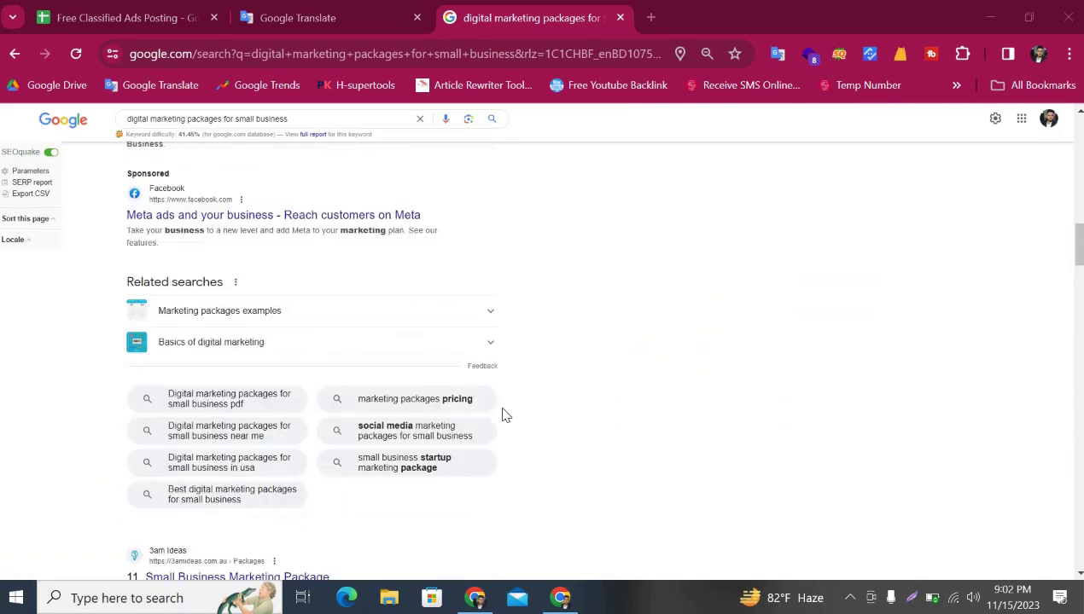
pyautogui.scroll(10, 502, 415)
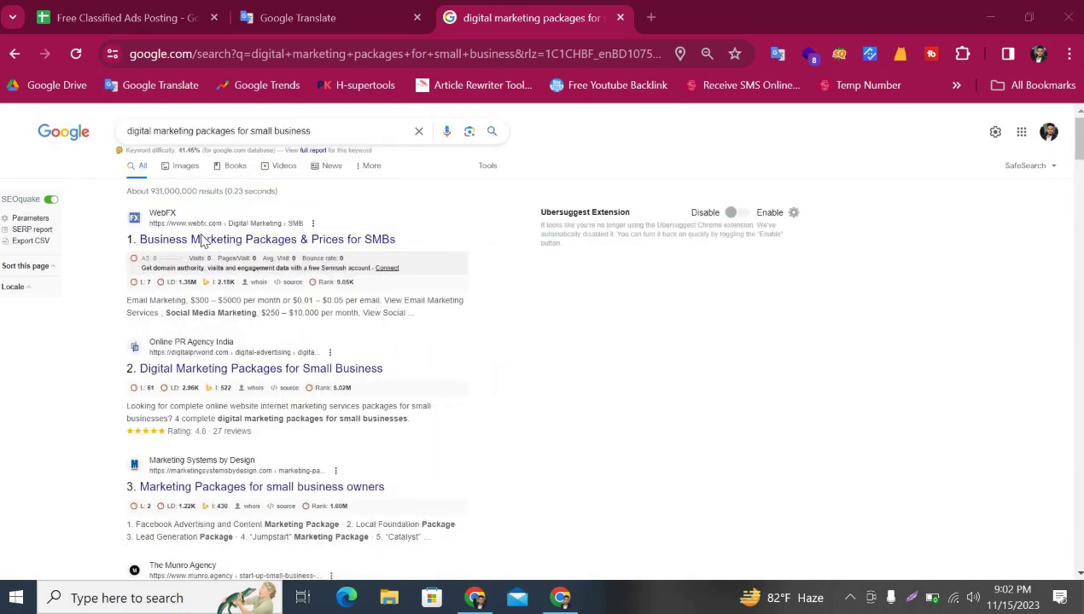
pyautogui.scroll(-2, 299, 341)
pyautogui.scroll(2, 300, 344)
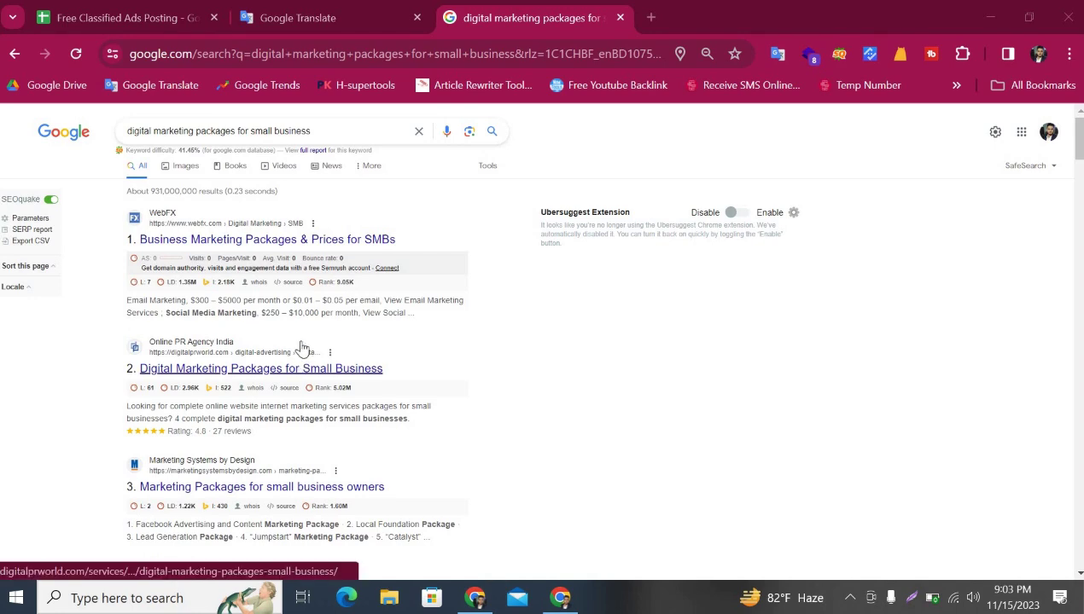
pyautogui.scroll(-5, 300, 359)
pyautogui.scroll(5, 358, 367)
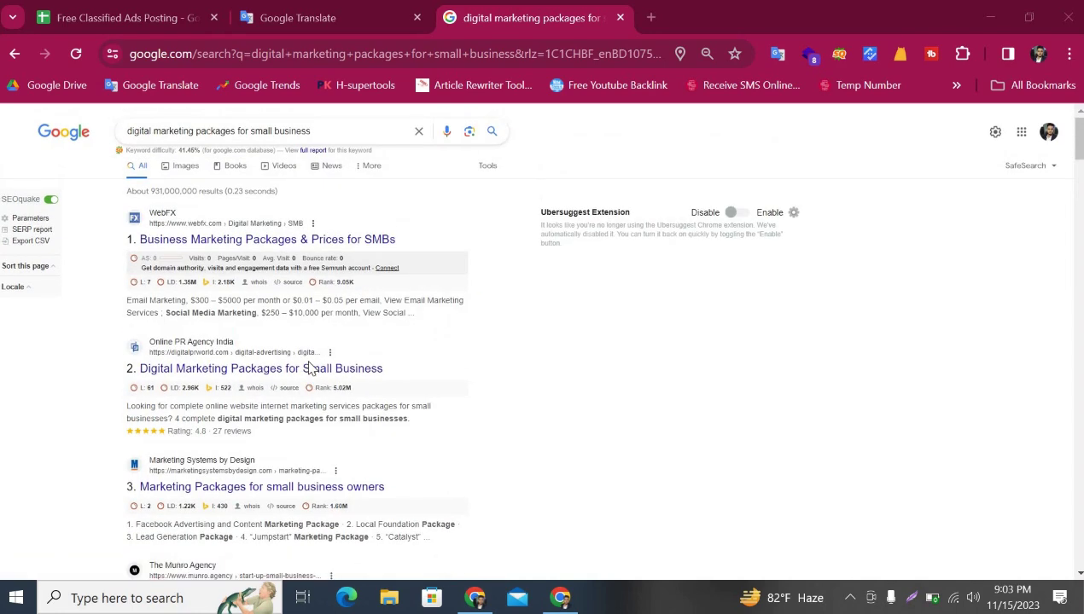
pyautogui.scroll(-2, 487, 365)
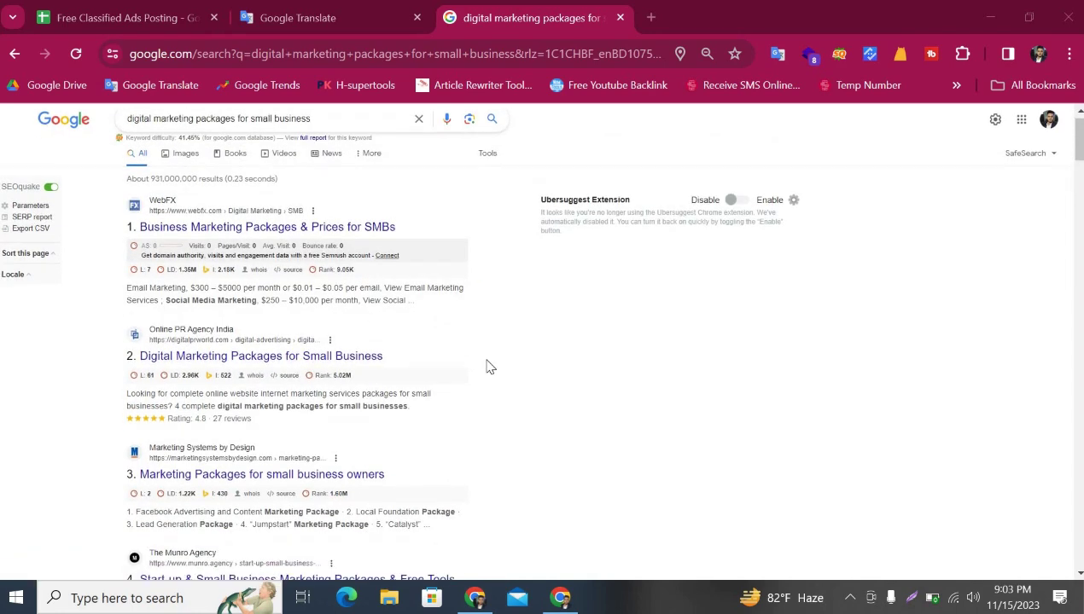
pyautogui.scroll(2, 482, 401)
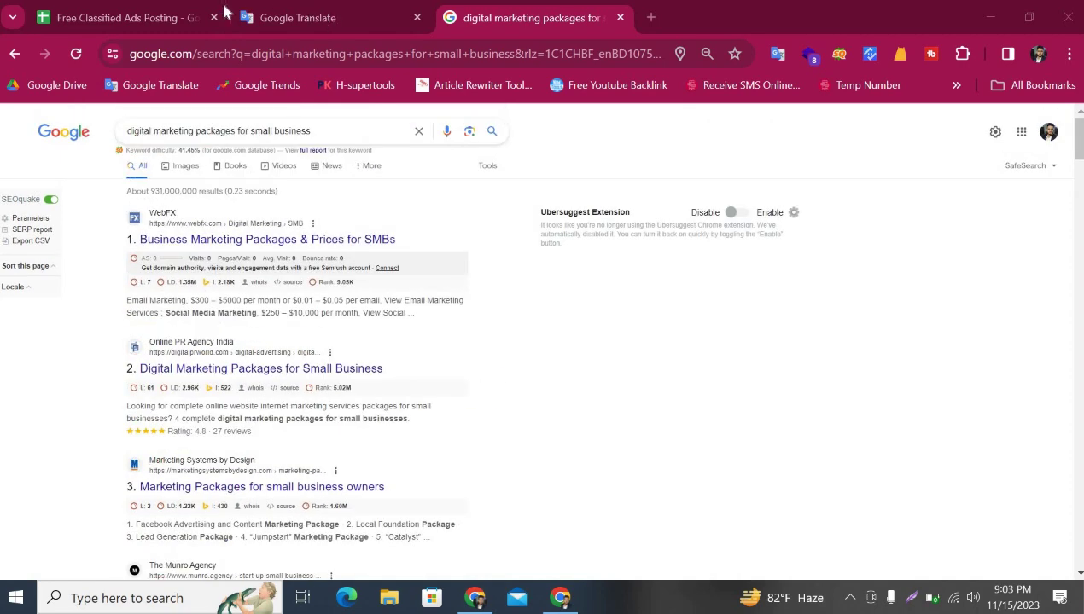
# - Open the Free Classified Ads Posting spreadsheet and examine the DA and SS columns of the backlink list
pyautogui.hotkey('ctrl', '1')
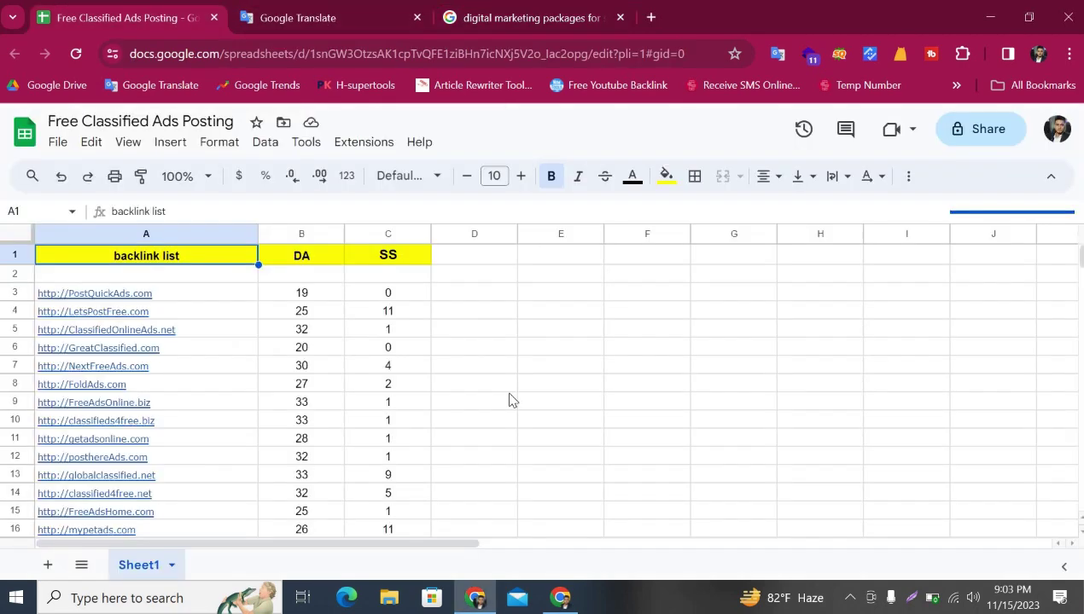
pyautogui.scroll(-3, 525, 403)
pyautogui.scroll(3, 524, 403)
pyautogui.click(300, 260)
pyautogui.click(389, 261)
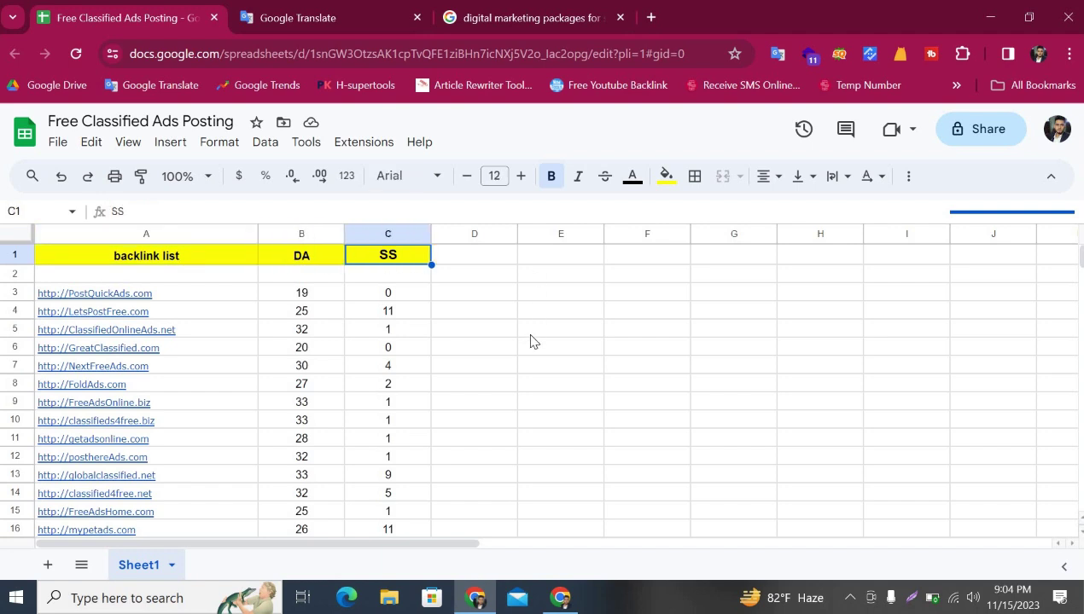
pyautogui.click(327, 263)
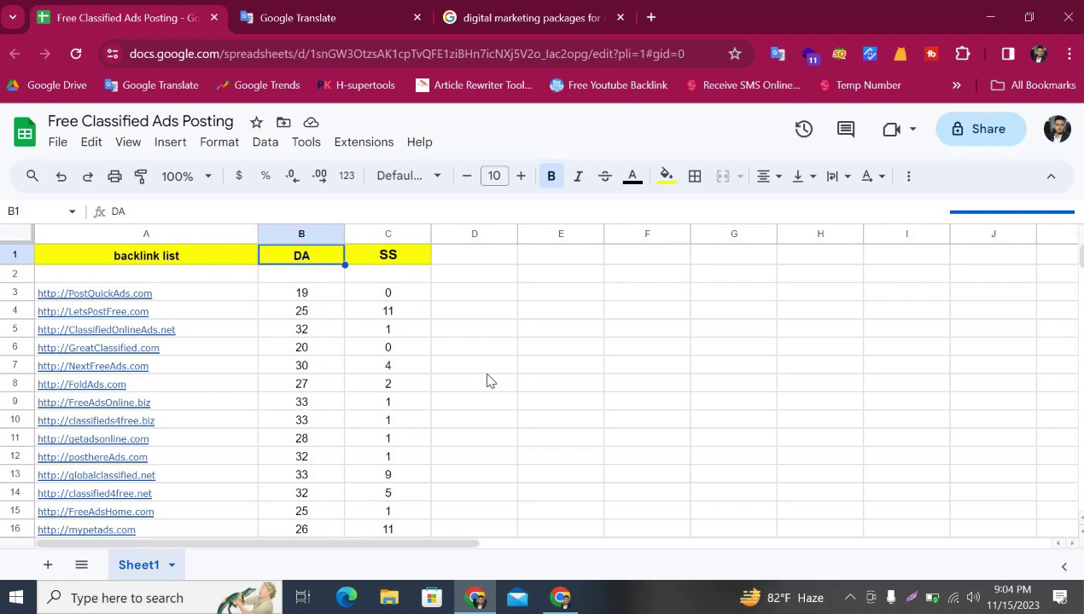
pyautogui.click(394, 262)
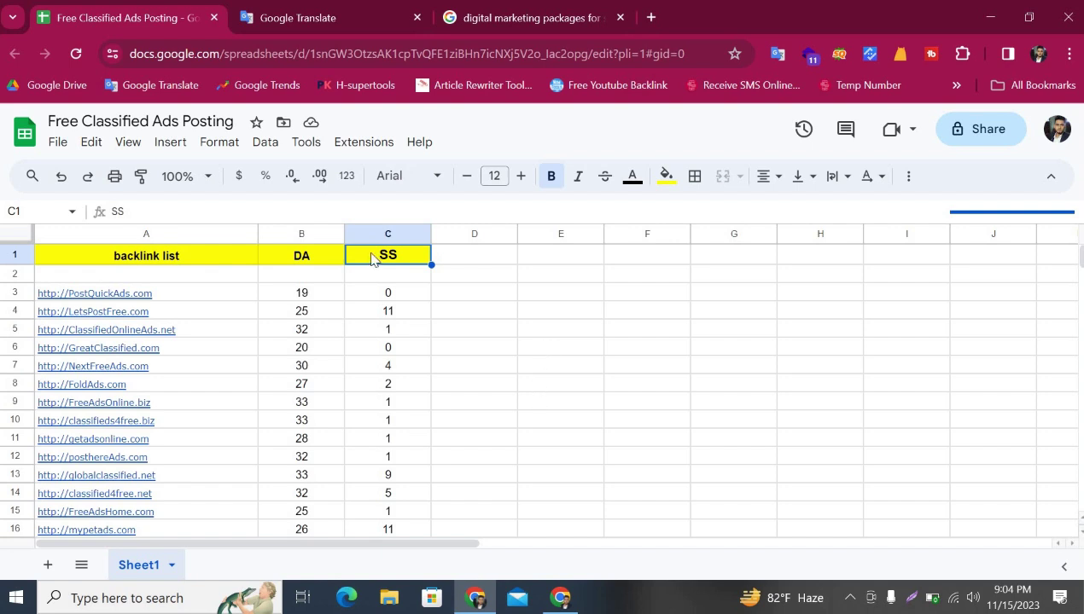
pyautogui.press('Left')
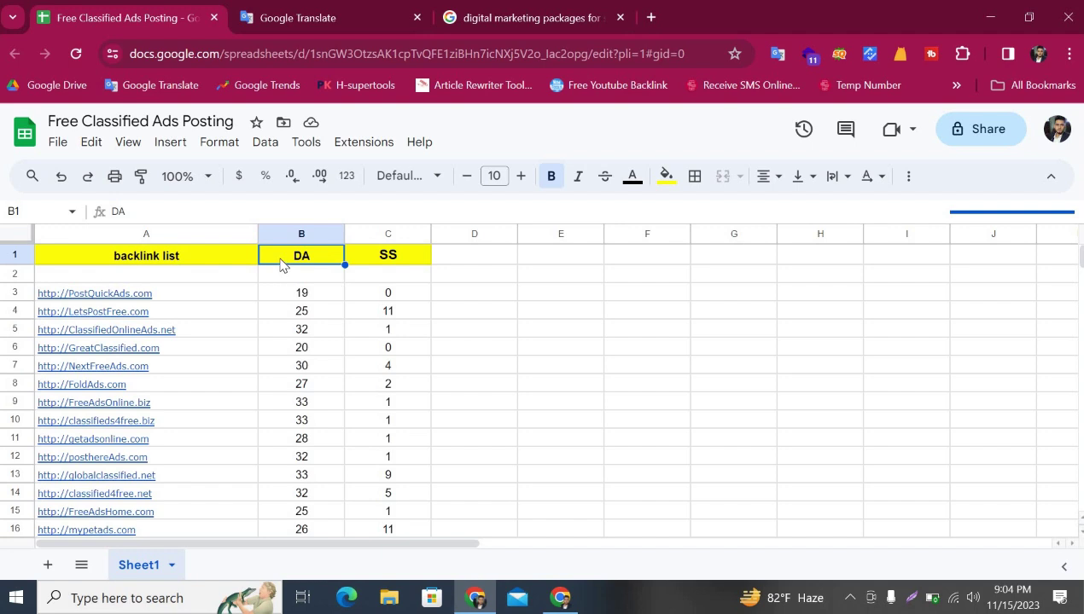
# - Check the DA and SS values listed for PostQuickAds.com in the backlink list
pyautogui.click(319, 296)
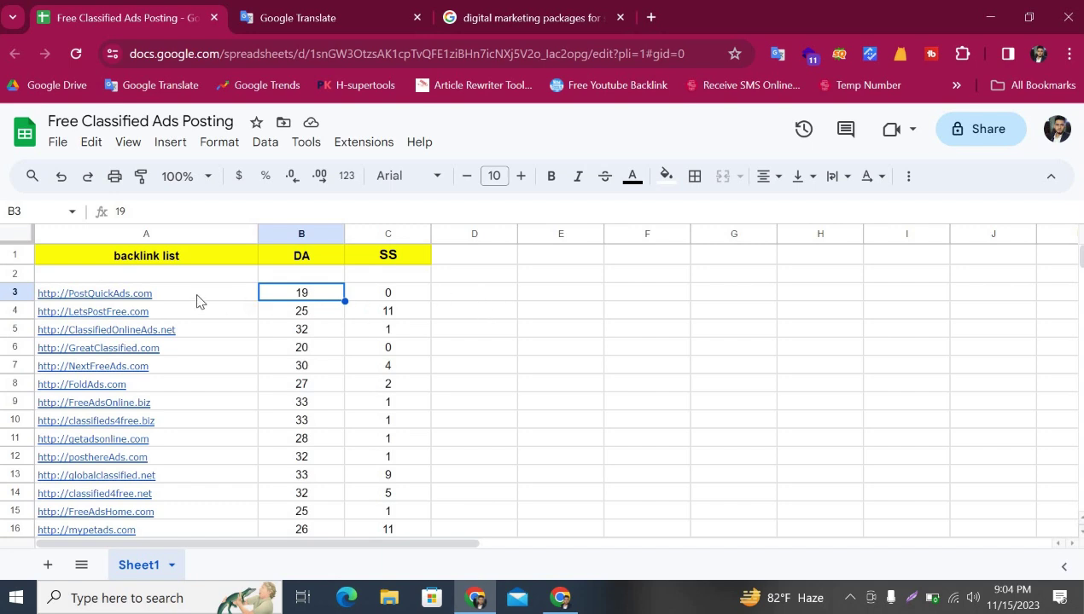
pyautogui.click(82, 299)
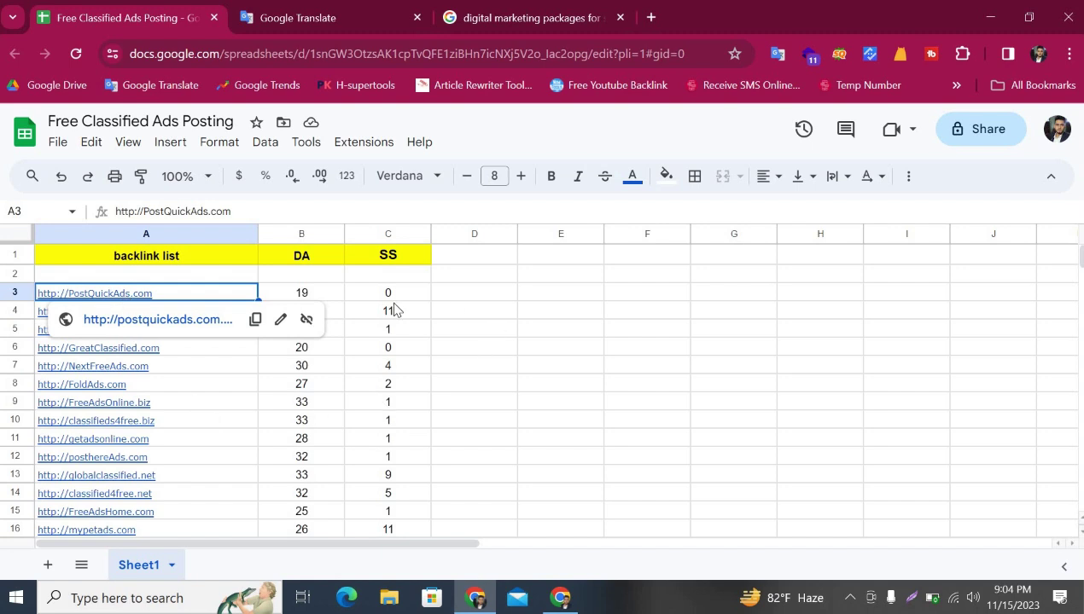
pyautogui.press('Right')
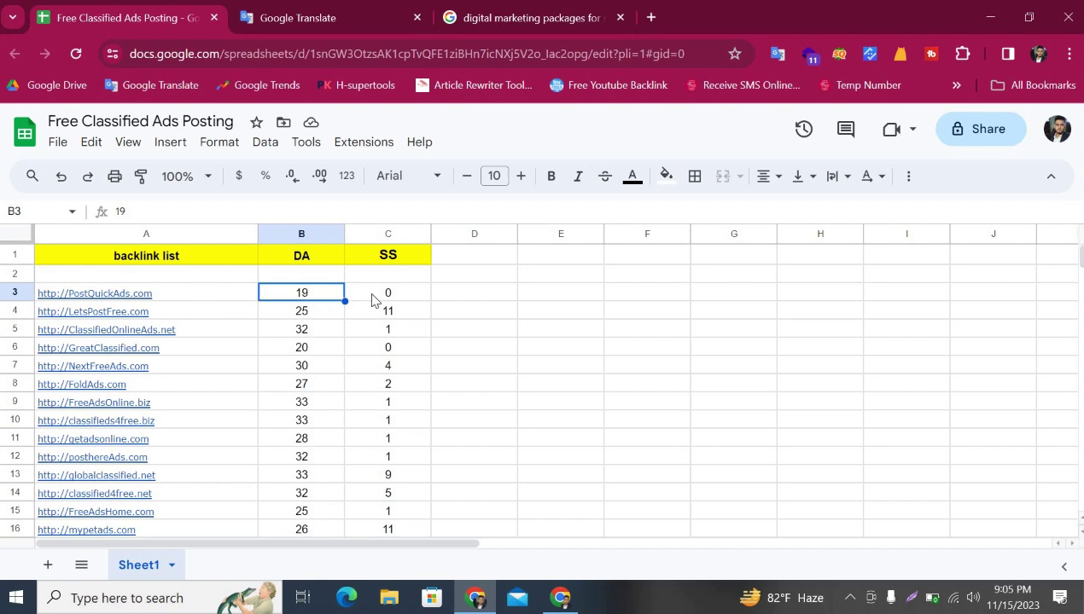
pyautogui.click(400, 257)
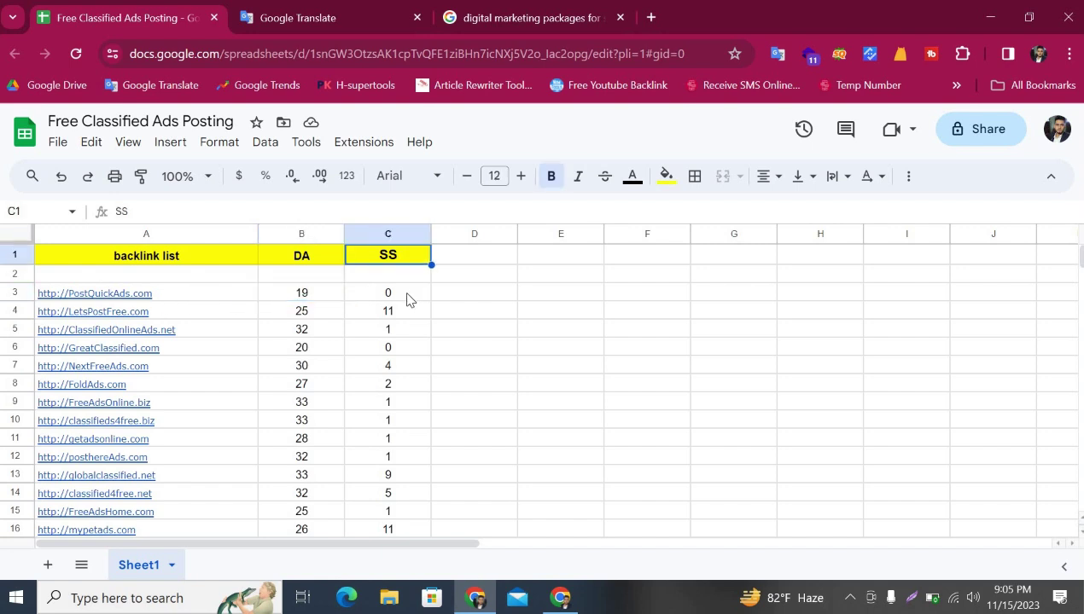
pyautogui.click(408, 299)
pyautogui.click(141, 295)
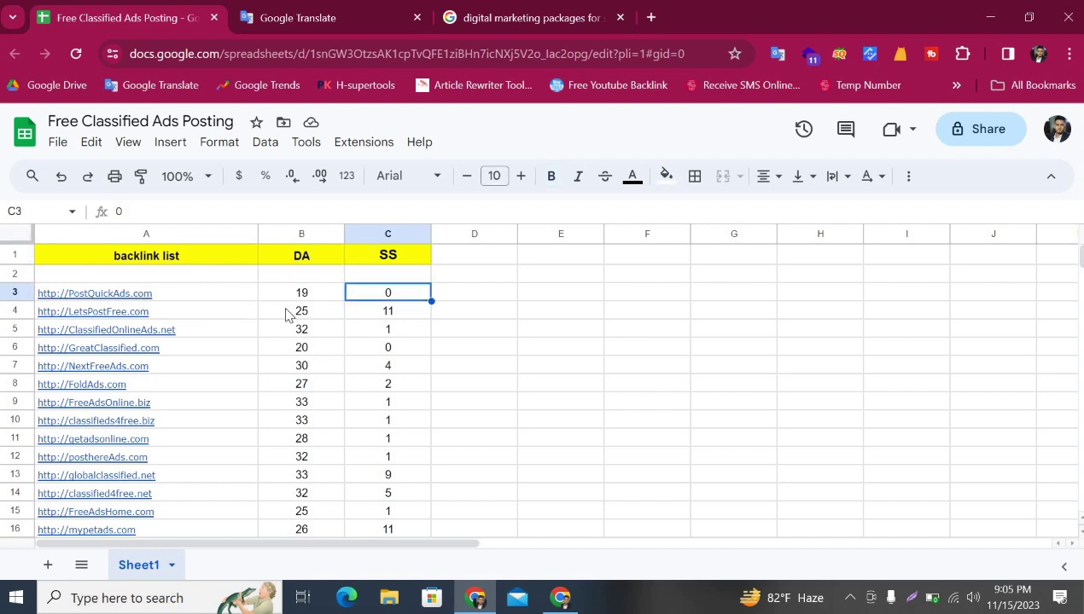
pyautogui.click(418, 298)
# - In the other Chrome window, search for "da pa checker" in a new tab and open the Website SEO Checker result
pyautogui.hotkey('alt', 'Tab')
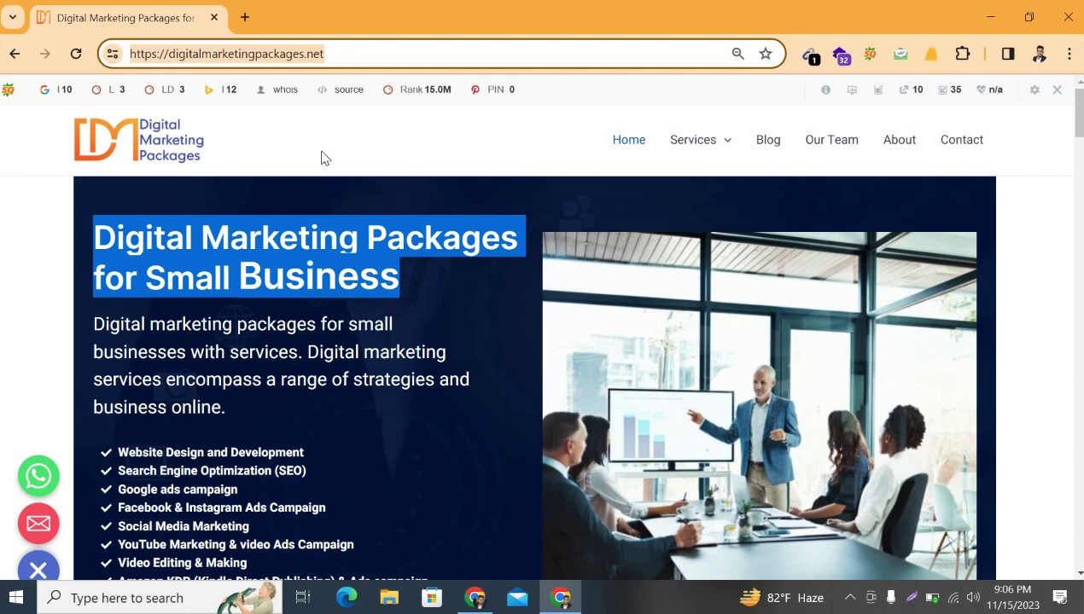
pyautogui.click(245, 17)
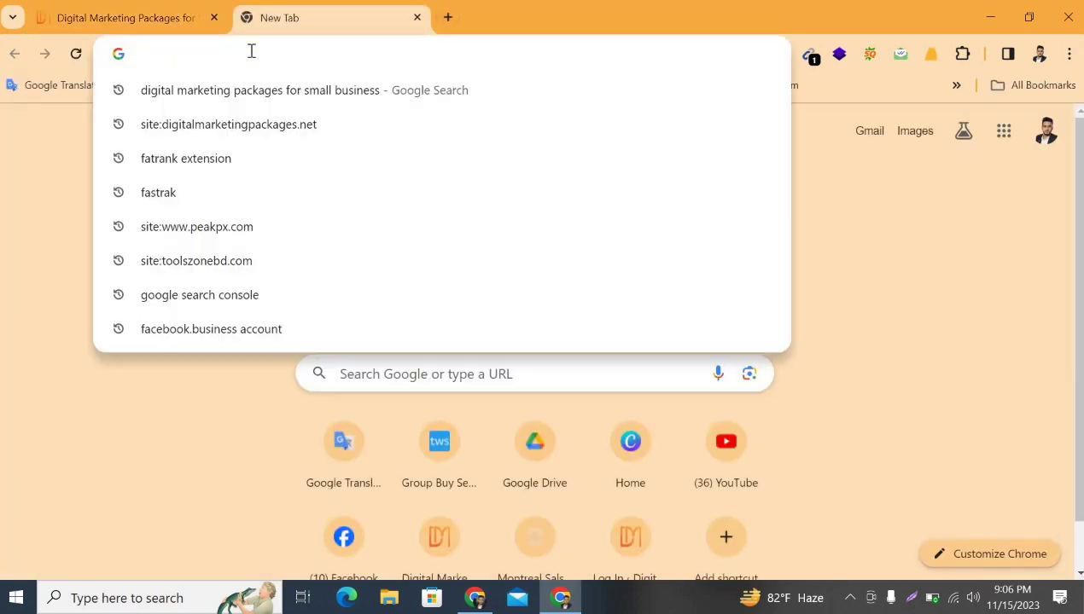
pyautogui.write('da pa checker')
pyautogui.press('Return')
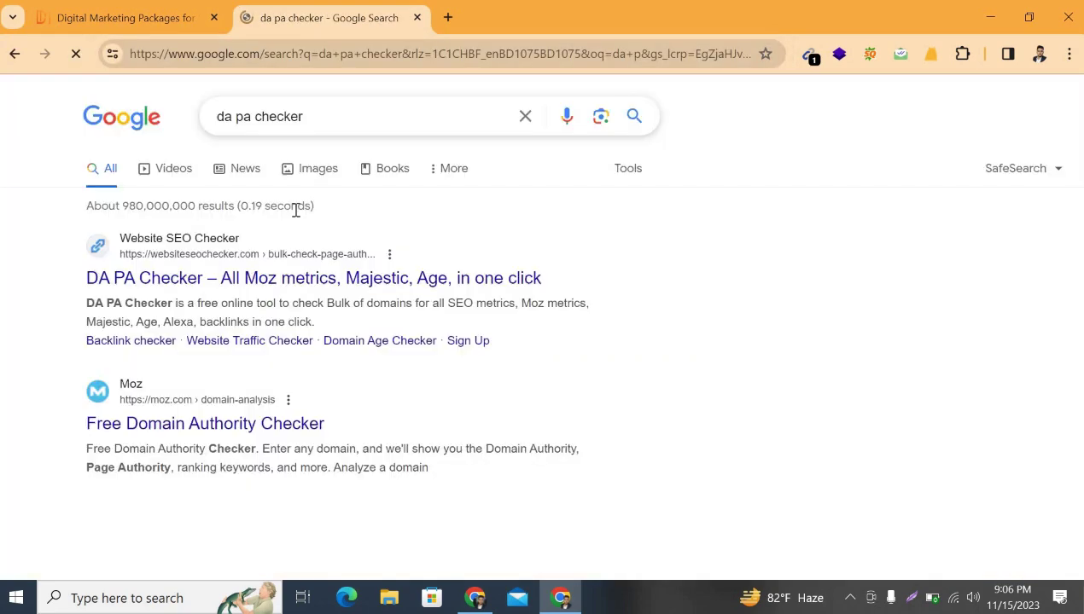
pyautogui.click(313, 287)
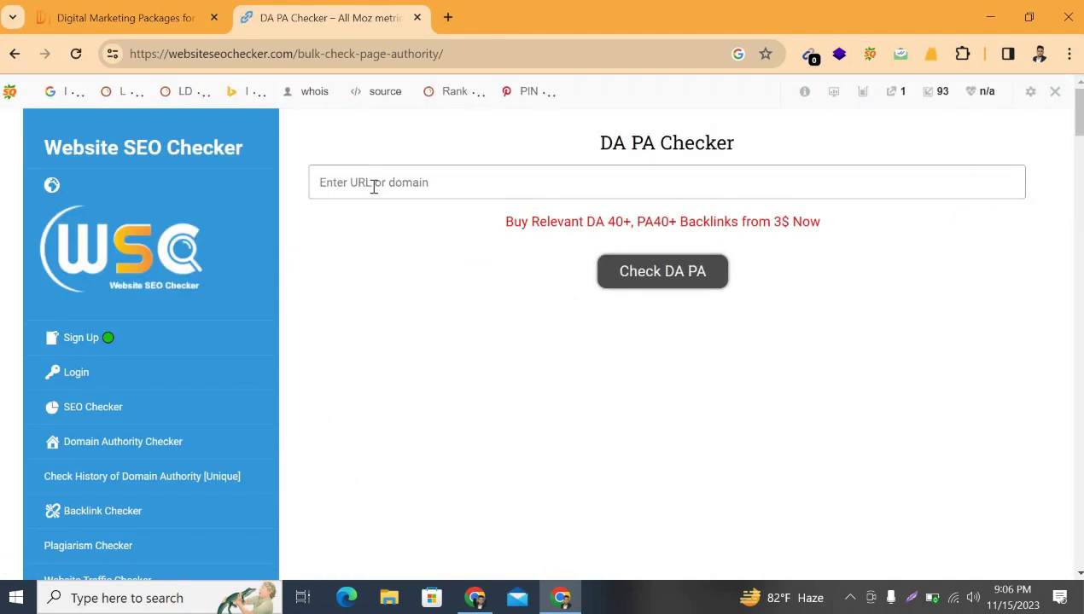
pyautogui.click(367, 186)
pyautogui.write('https://digitalmarketingpackages.net/')
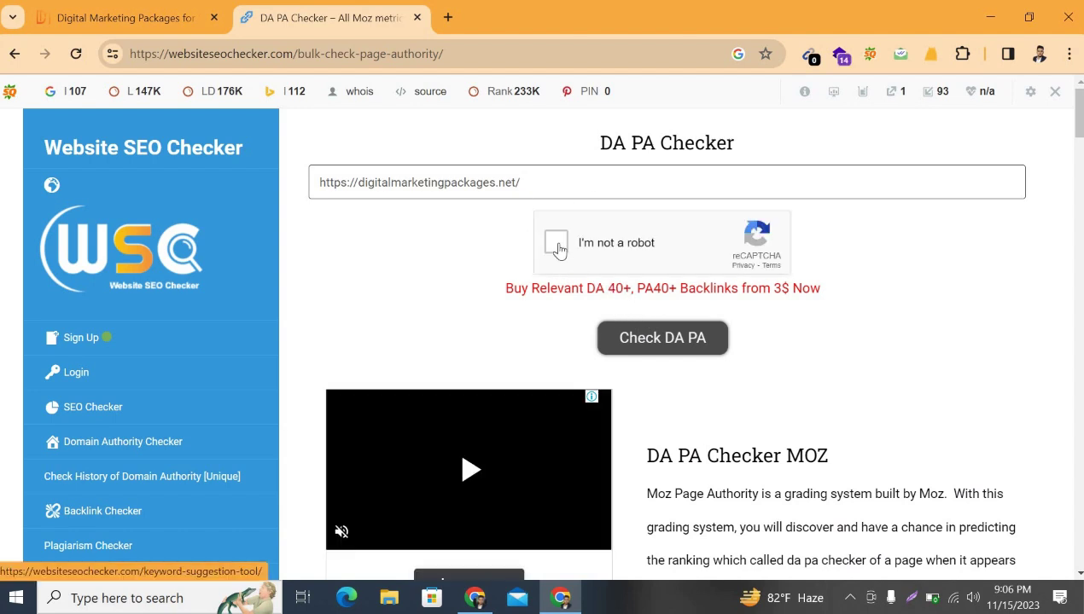
pyautogui.click(558, 248)
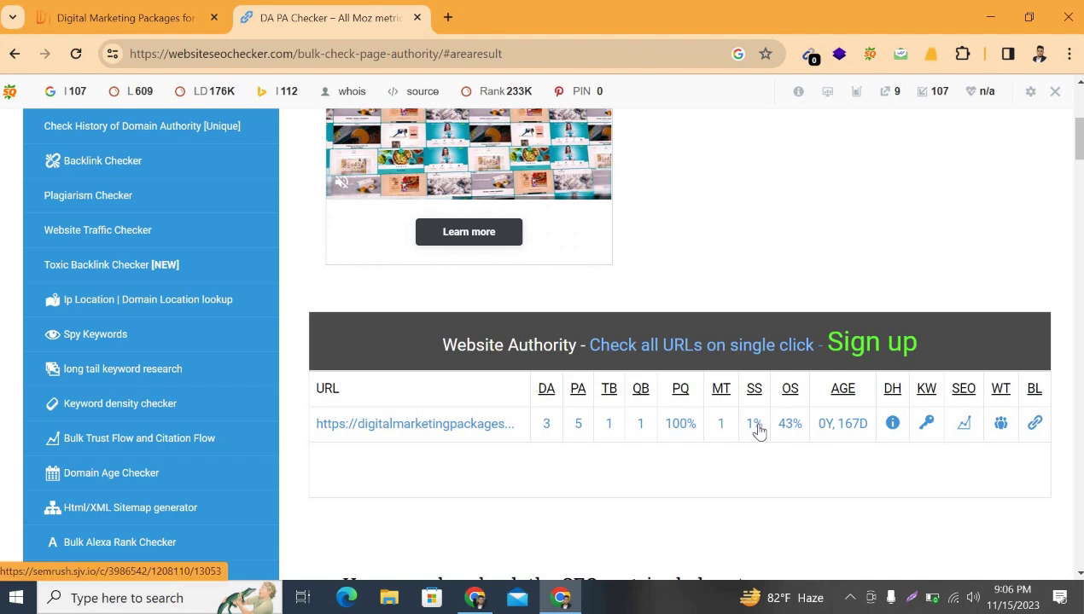
pyautogui.doubleClick(547, 431)
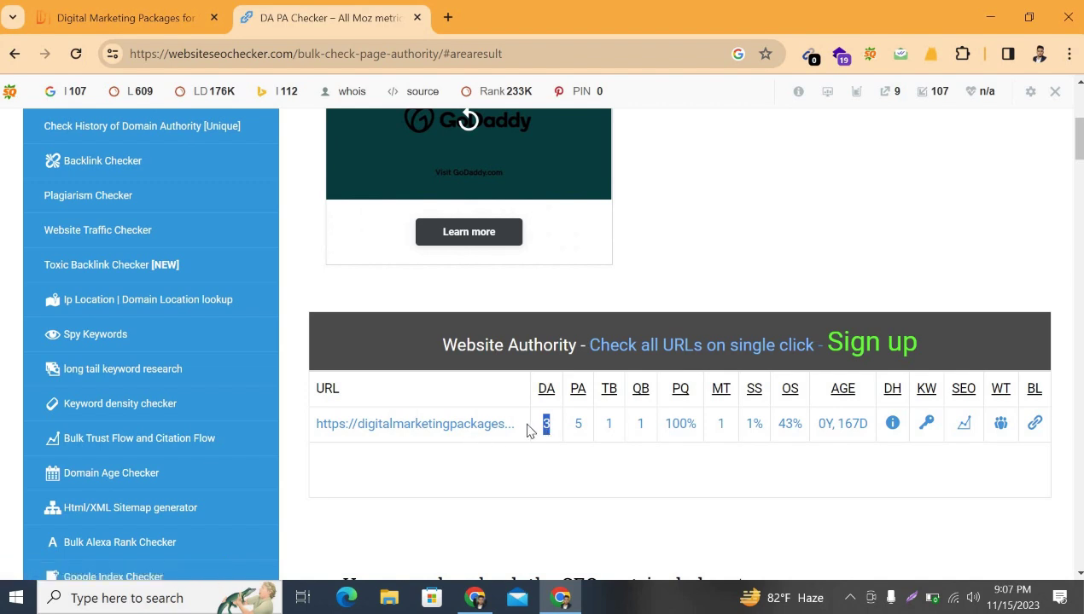
# - Return to the Free Classified Ads Posting spreadsheet and review the DA and SS values of the listed backlink sites
pyautogui.hotkey('alt', 'Tab')
pyautogui.click(302, 296)
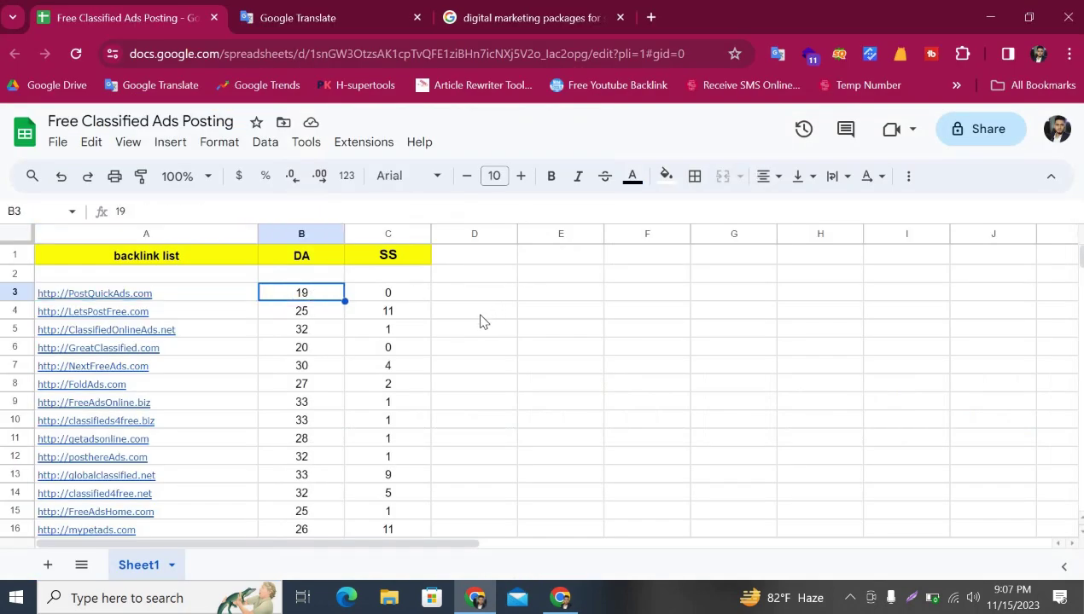
pyautogui.click(394, 261)
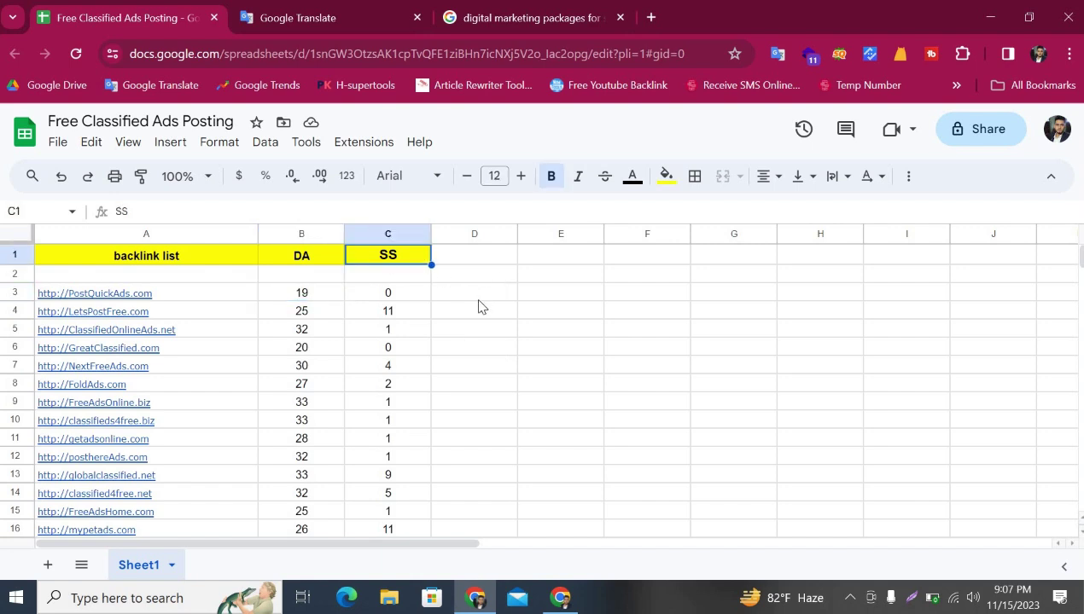
pyautogui.press('Down')
pyautogui.press('Down')
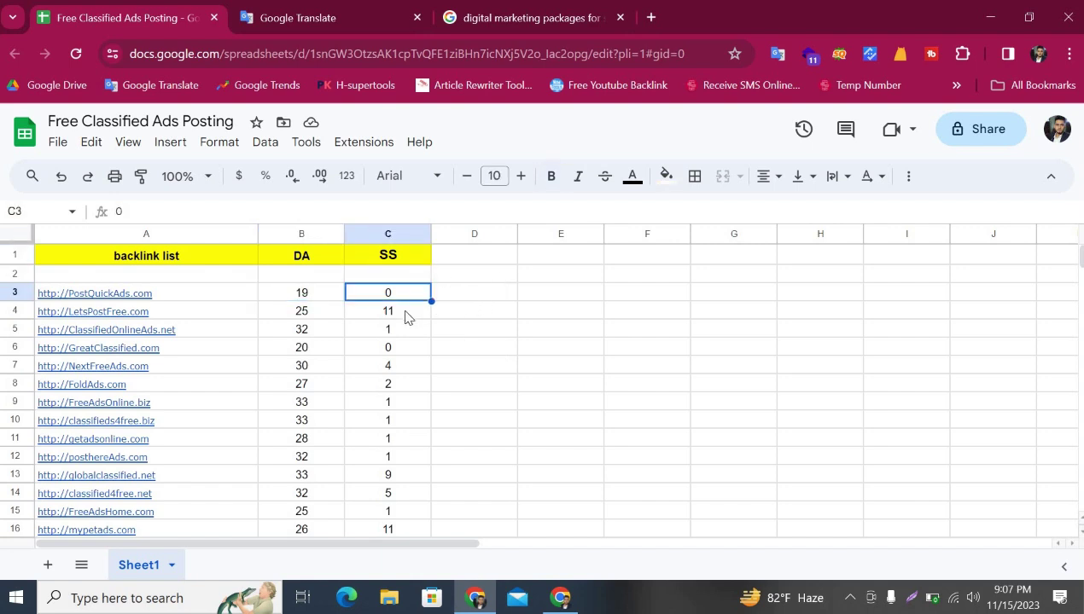
pyautogui.press('Down')
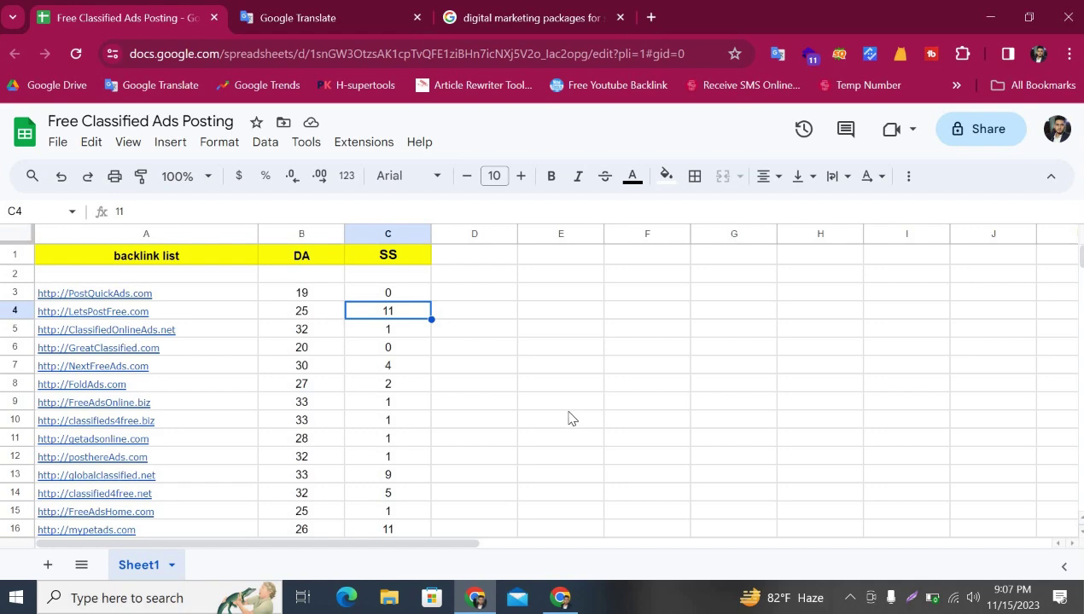
pyautogui.scroll(-5, 571, 418)
pyautogui.scroll(5, 254, 373)
pyautogui.scroll(-5, 548, 402)
pyautogui.scroll(5, 395, 392)
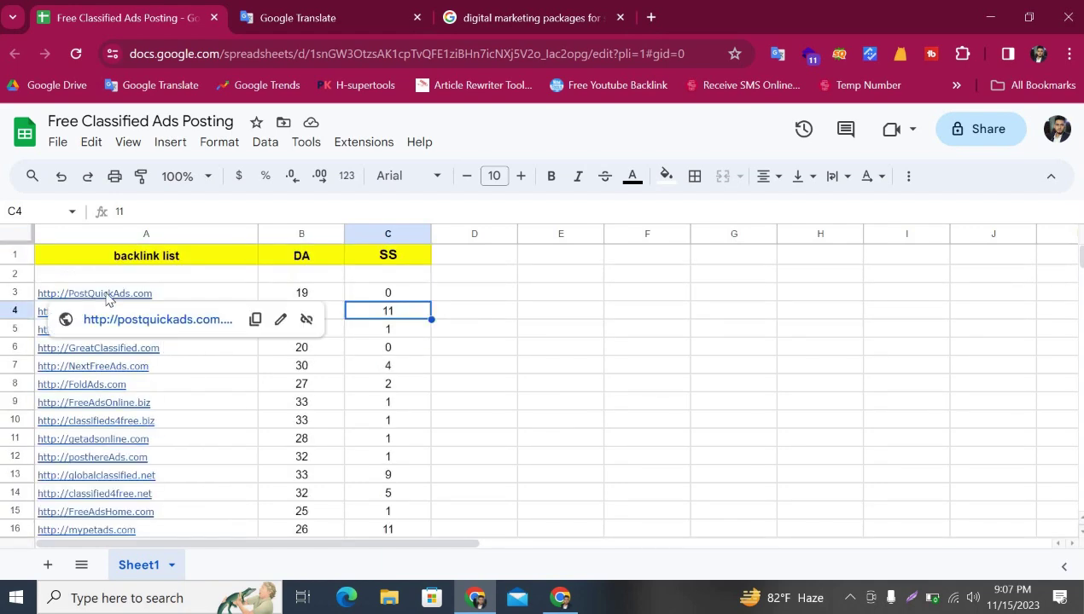
pyautogui.click(192, 297)
pyautogui.click(150, 323)
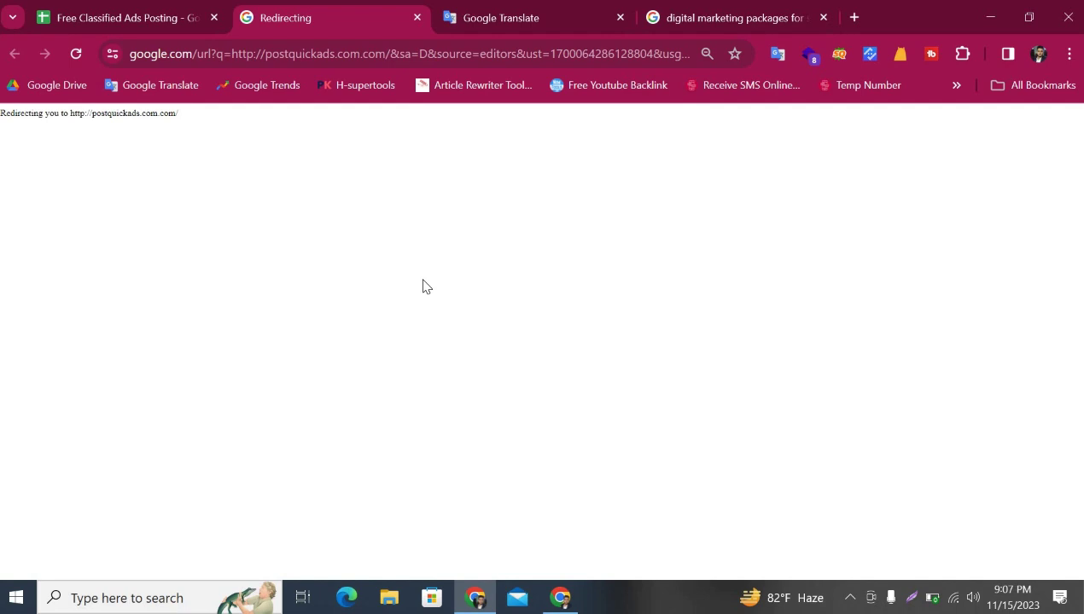
pyautogui.click(418, 17)
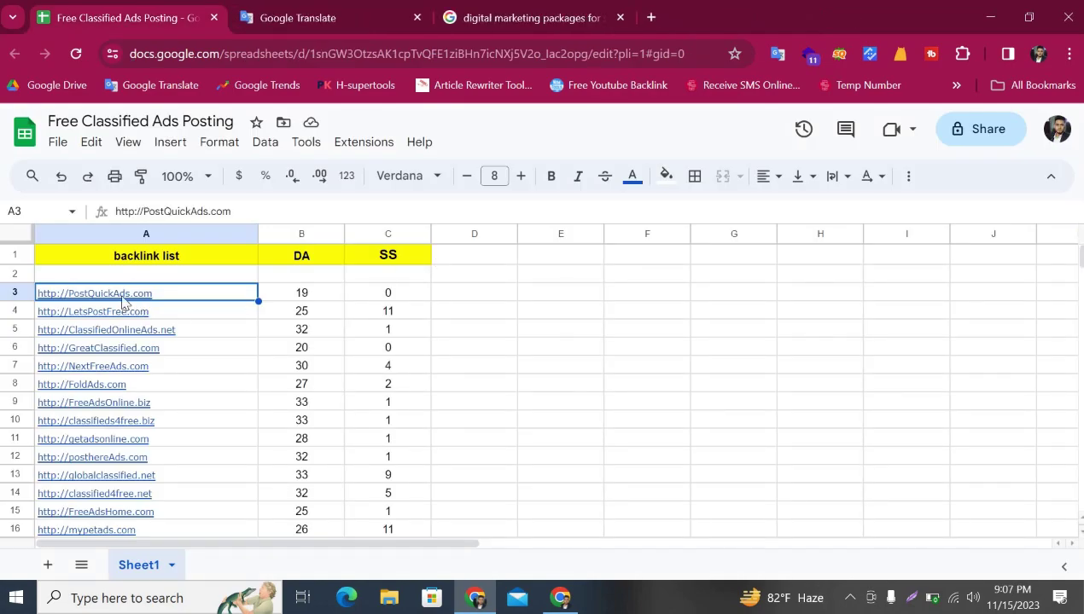
# - Open PostQuickAds.com from the backlink list and start a free ad post for Bangladesh under Other Countries
pyautogui.click(153, 339)
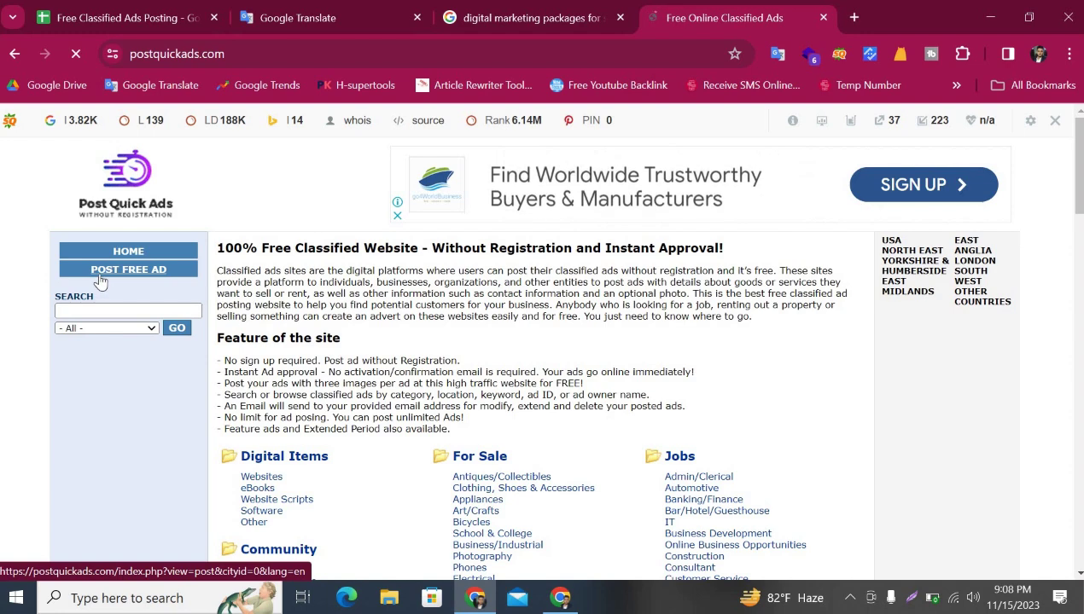
pyautogui.click(150, 271)
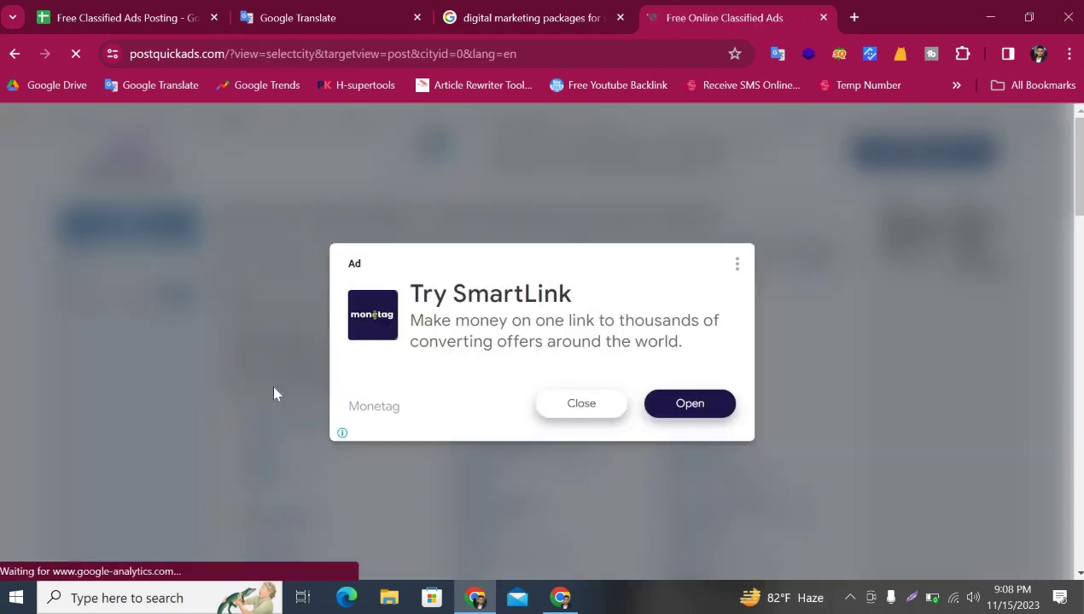
pyautogui.scroll(-2, 165, 351)
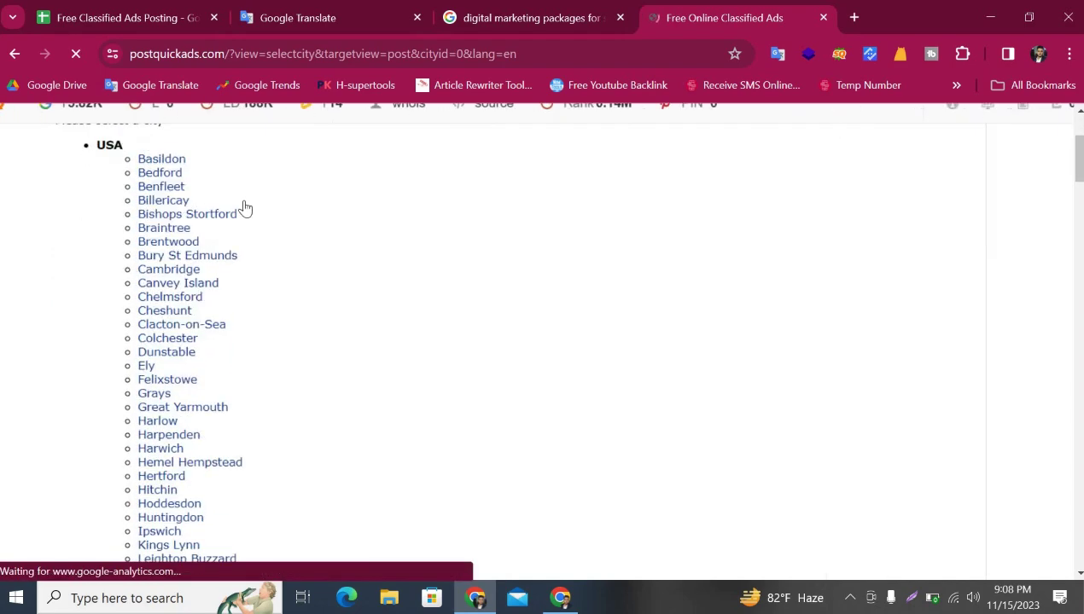
pyautogui.scroll(-3, 281, 328)
pyautogui.scroll(-10, 290, 341)
pyautogui.scroll(-15, 316, 360)
pyautogui.scroll(-15, 316, 360)
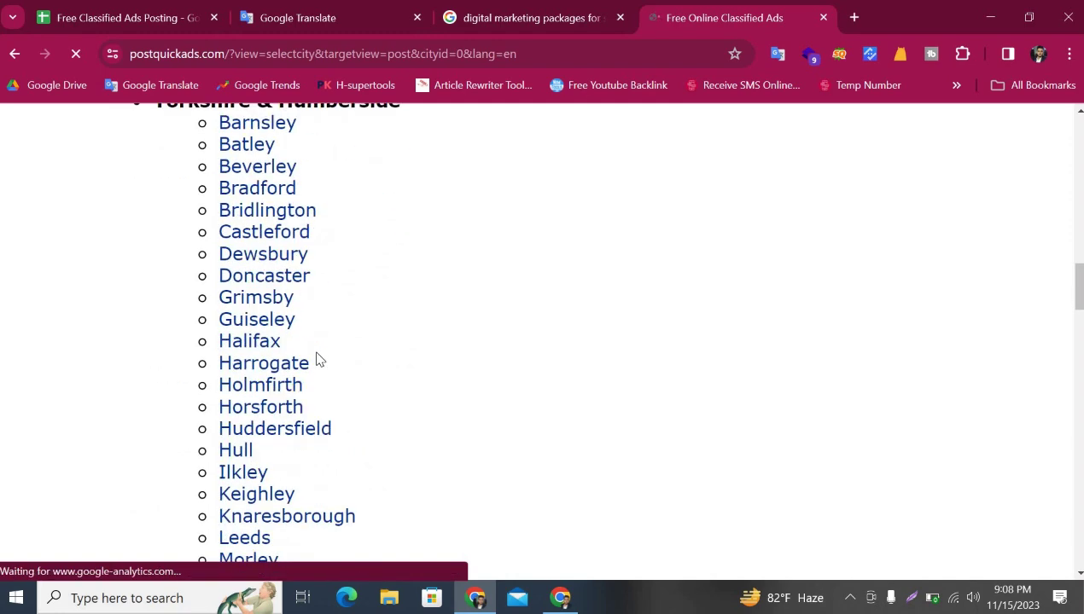
pyautogui.scroll(-4, 316, 360)
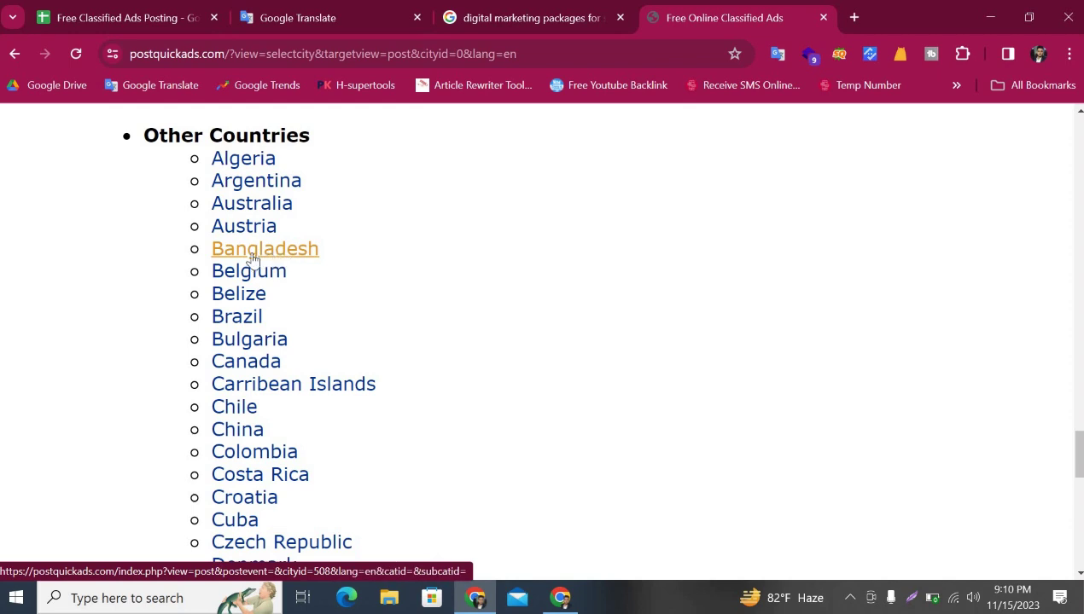
pyautogui.click(253, 259)
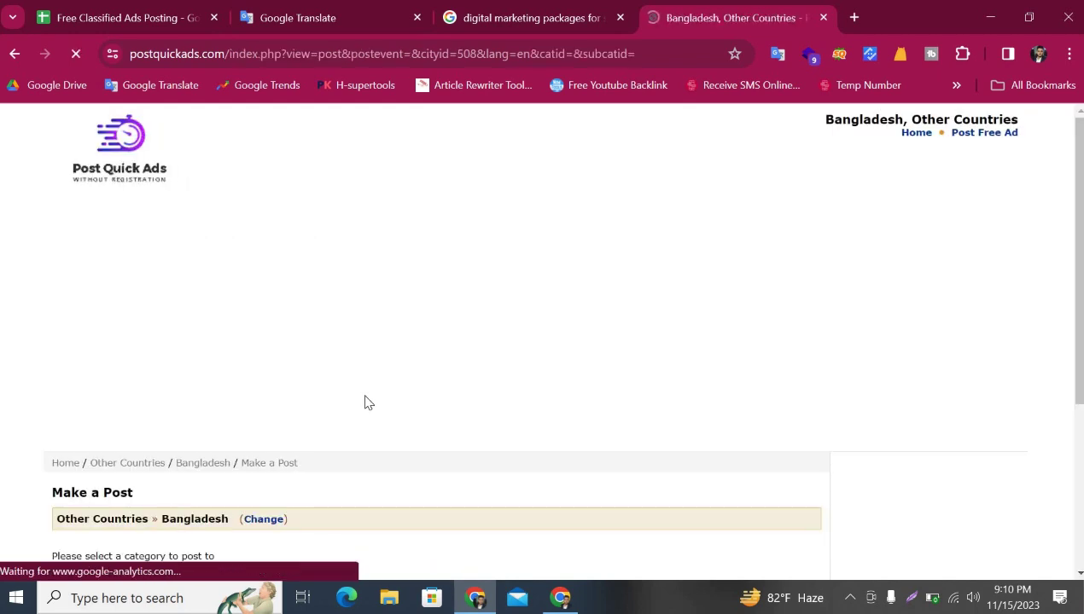
# - Choose the Services category and the Online Services subcategory for the ad post
pyautogui.scroll(-3, 433, 418)
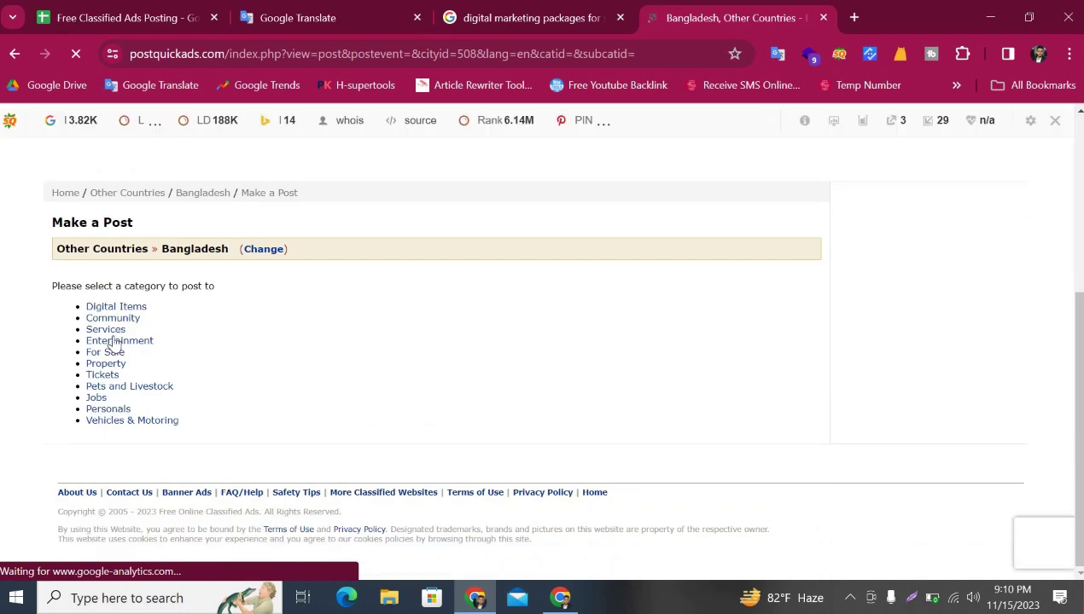
pyautogui.scroll(7, 472, 267)
pyautogui.scroll(-2, 235, 249)
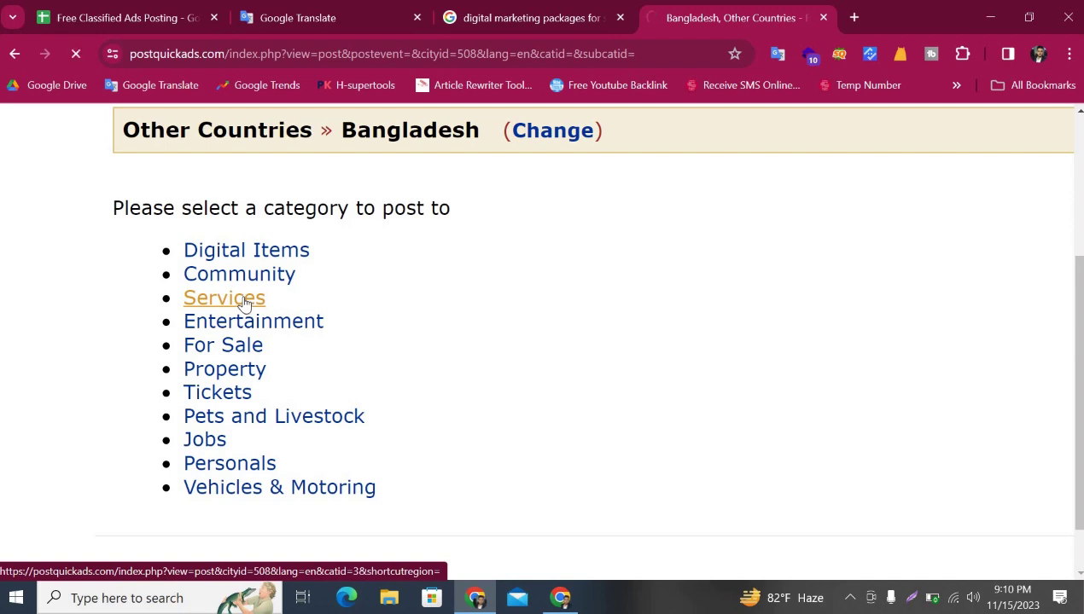
pyautogui.scroll(-3, 256, 366)
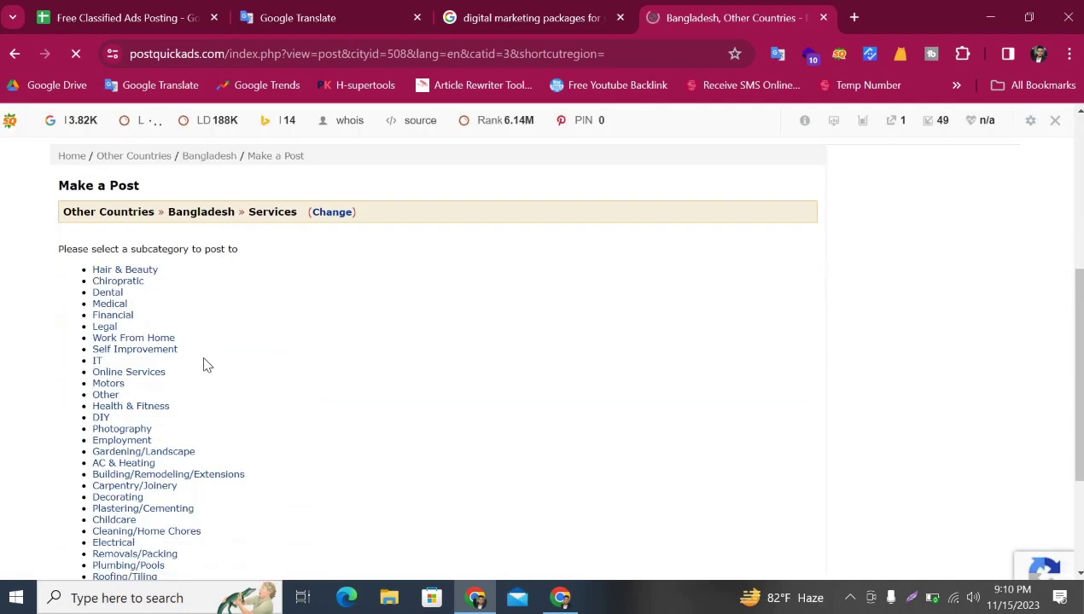
pyautogui.scroll(5, 119, 357)
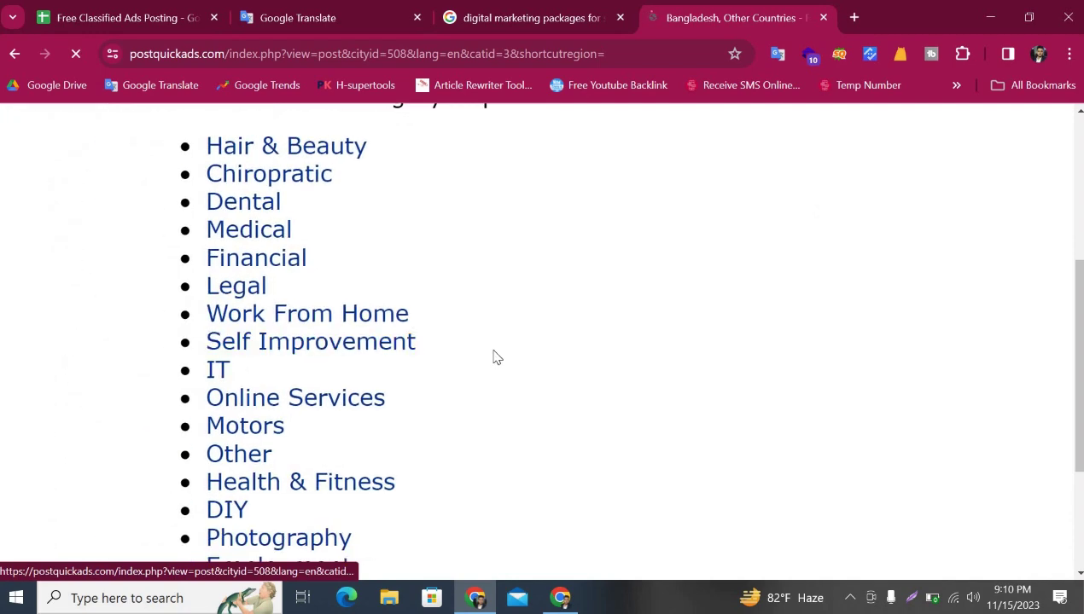
pyautogui.scroll(-2, 489, 358)
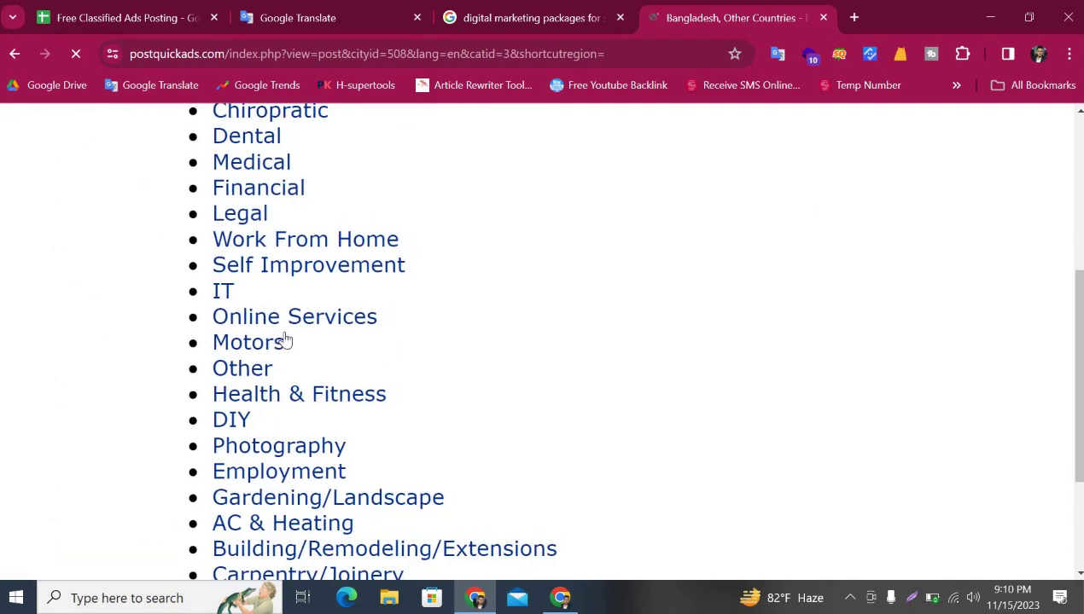
pyautogui.scroll(2, 417, 378)
pyautogui.scroll(-1, 417, 377)
pyautogui.scroll(-1, 262, 386)
pyautogui.scroll(-1, 262, 386)
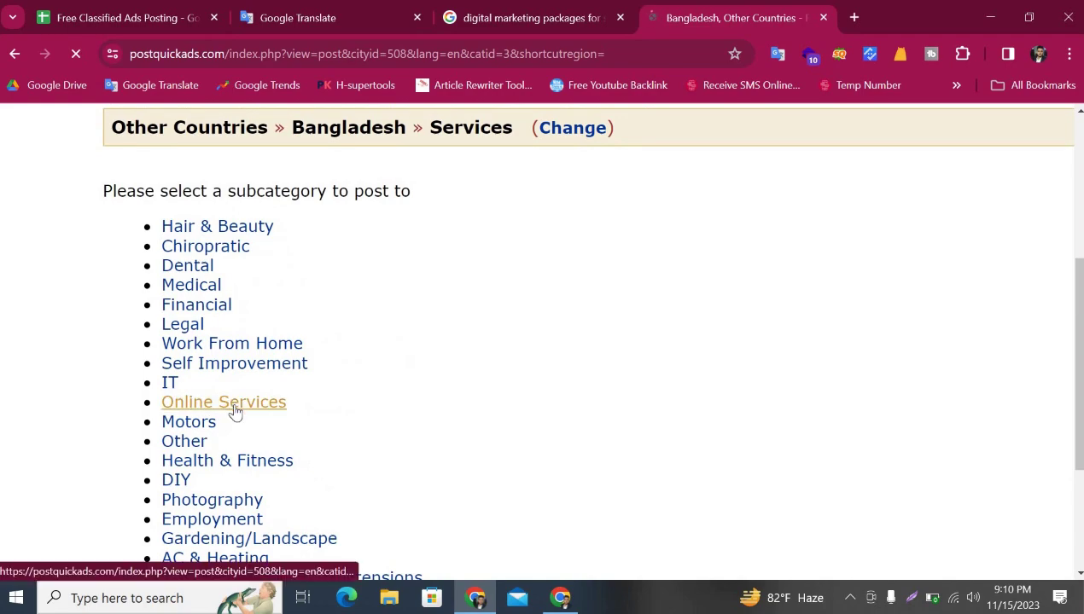
pyautogui.click(223, 402)
# - Enter "bangladesh" as the ad's location in the posting form
pyautogui.scroll(-6, 211, 436)
pyautogui.scroll(2, 164, 435)
pyautogui.scroll(4, 163, 435)
pyautogui.click(214, 356)
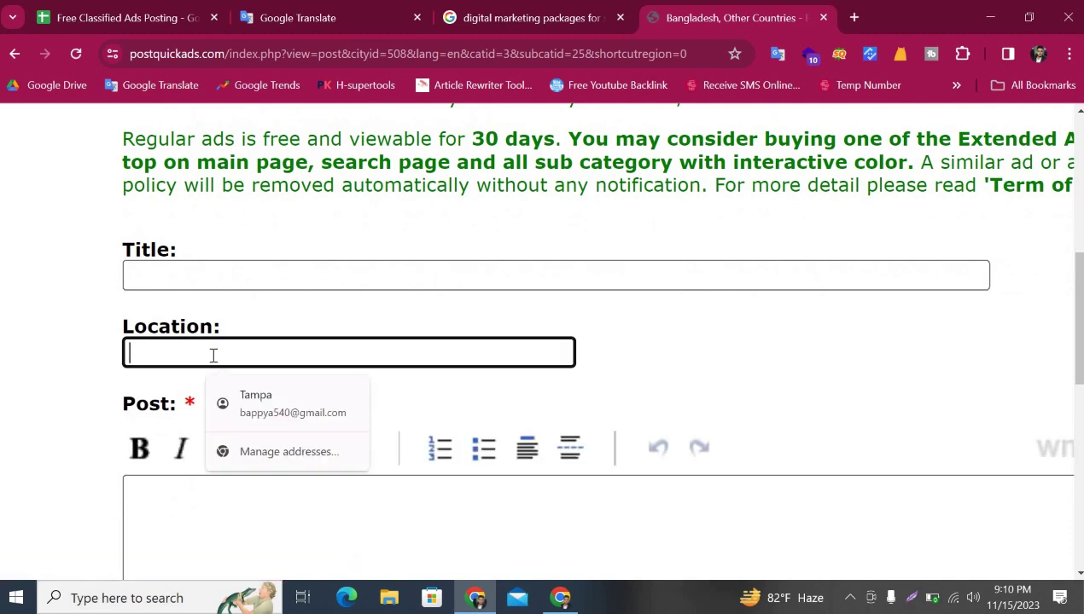
pyautogui.write('ba')
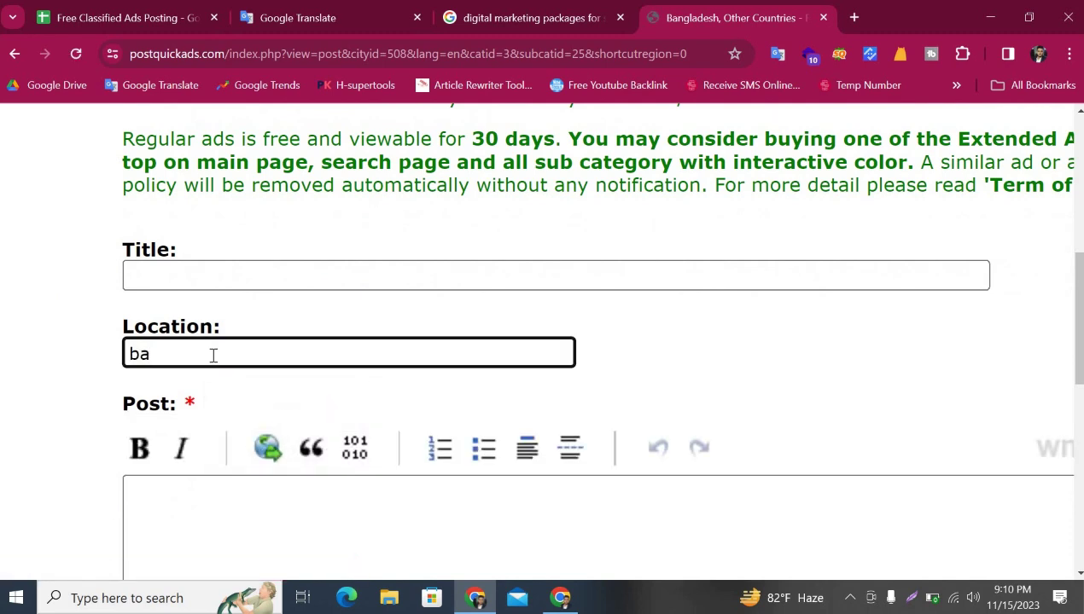
pyautogui.write('ngladesh')
# - Copy the heading "Digital Marketing Packages for Small Business" from the digitalmarketingpackages.net home page into the ad's title
pyautogui.hotkey('shift', 'Tab')
pyautogui.hotkey('alt', 'Tab')
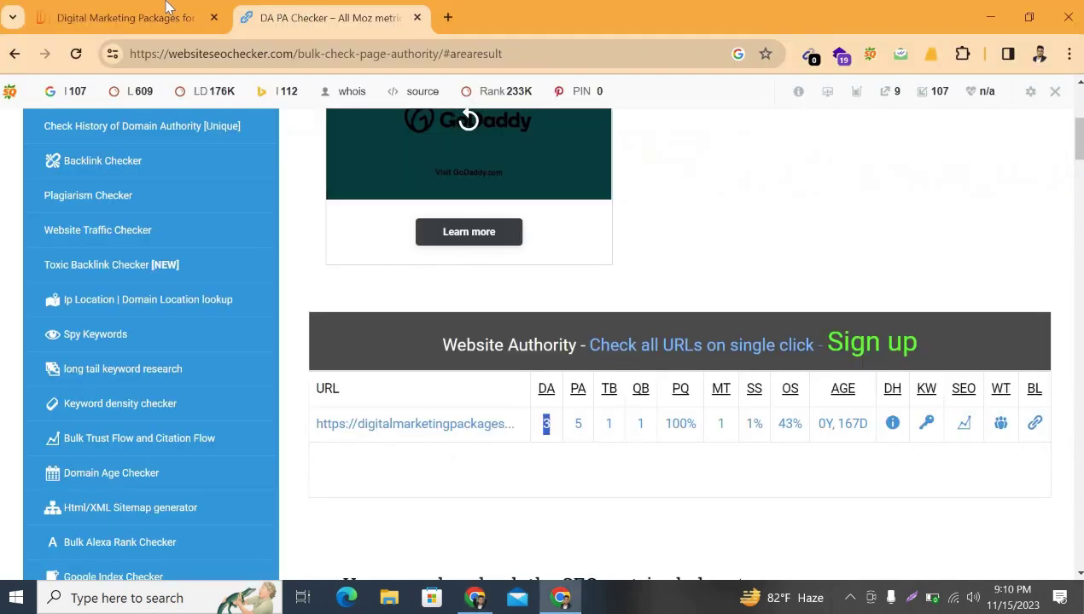
pyautogui.hotkey('ctrl', 'shift', 'Tab')
pyautogui.moveTo(406, 285); pyautogui.dragTo(82, 233)
pyautogui.hotkey('ctrl', 'c')
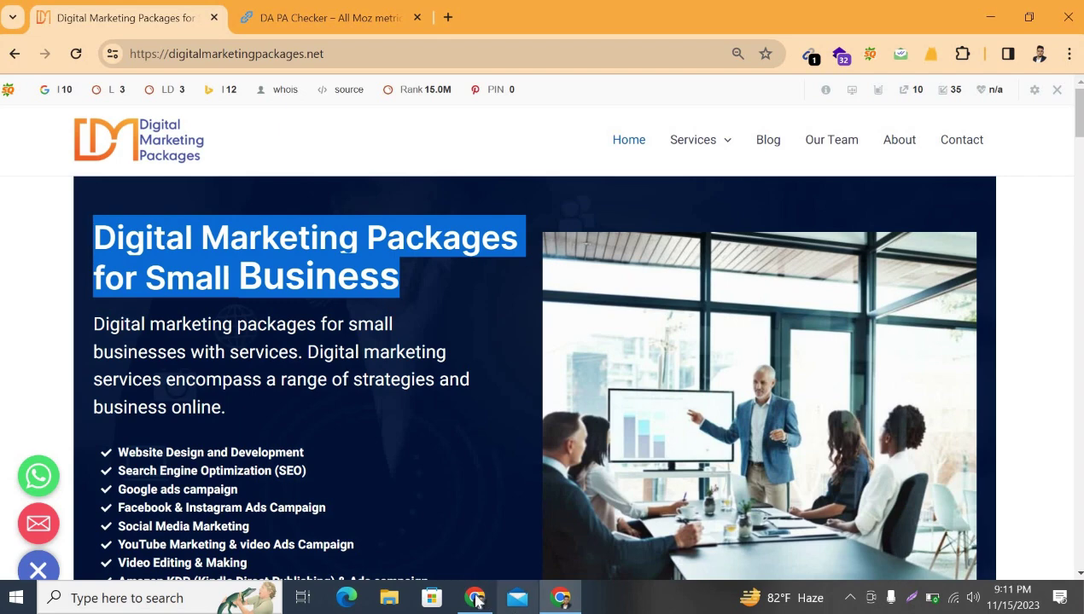
pyautogui.hotkey('alt', 'Tab')
pyautogui.hotkey('ctrl', 'v')
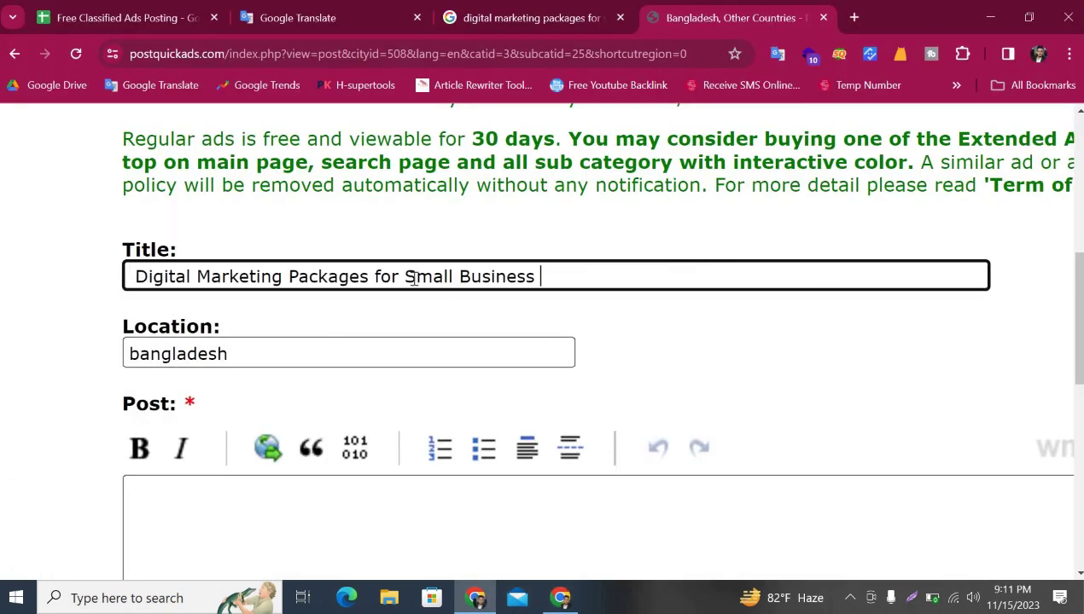
# - Open ChatGPT in a separate Chrome window using the "backlink" browser profile
pyautogui.scroll(-2, 217, 338)
pyautogui.hotkey('ctrl', '-')
pyautogui.hotkey('ctrl', '-')
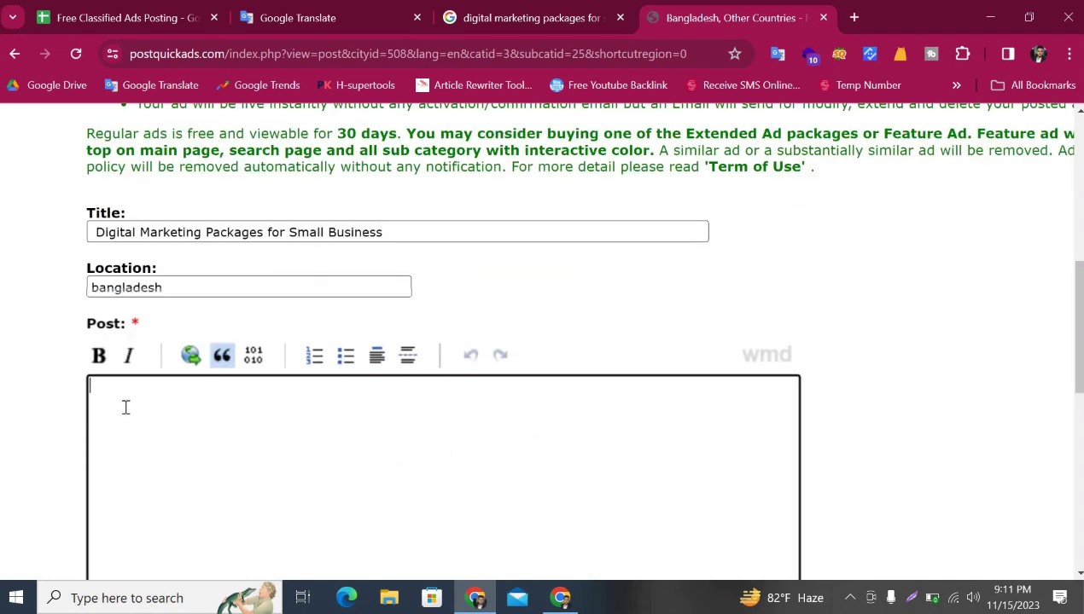
pyautogui.scroll(-1, 217, 408)
pyautogui.scroll(1, 107, 392)
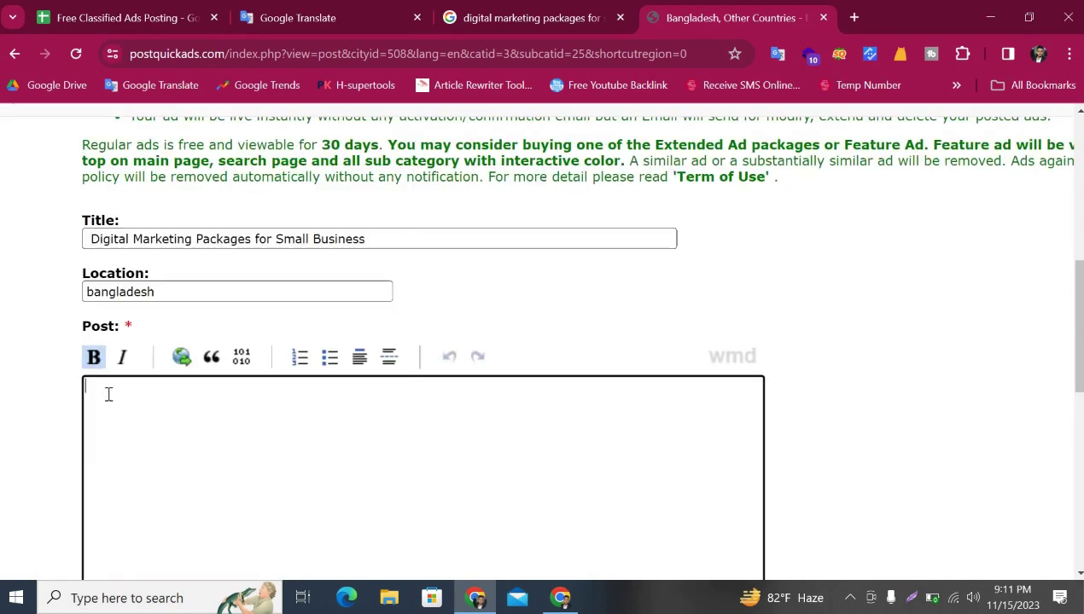
pyautogui.scroll(-1, 370, 460)
pyautogui.scroll(2, 448, 450)
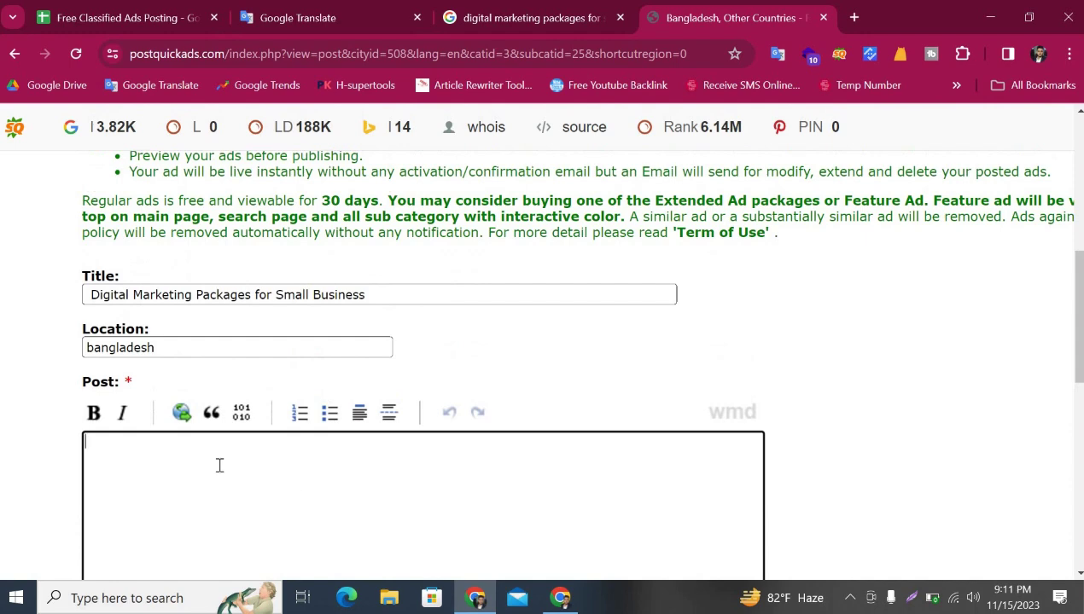
pyautogui.hotkey('ctrl', '-')
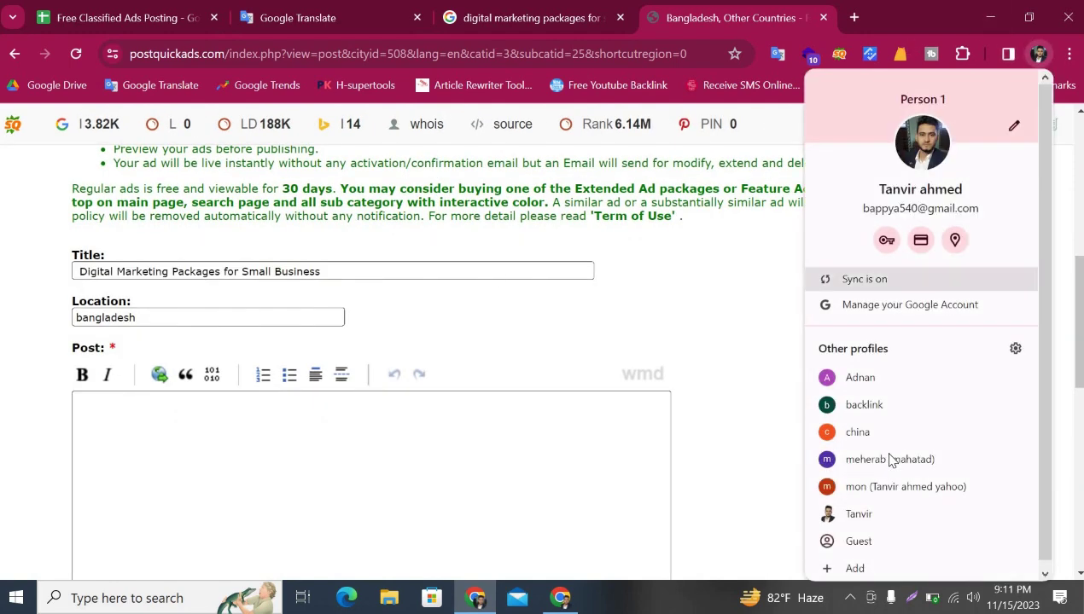
pyautogui.click(885, 434)
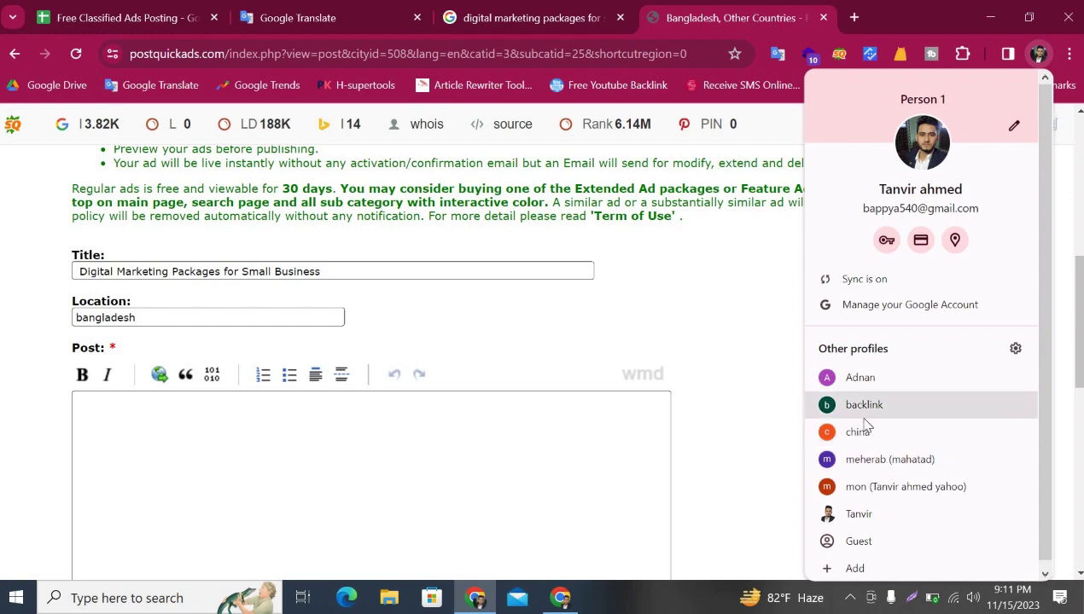
pyautogui.click(393, 546)
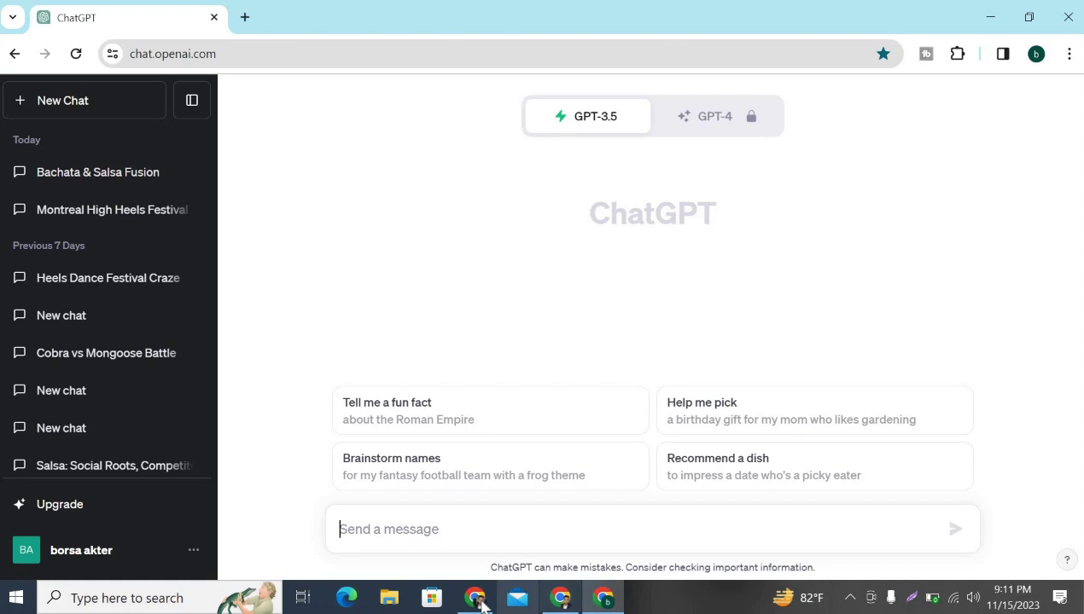
pyautogui.hotkey('alt', 'Tab')
pyautogui.click(159, 402)
pyautogui.scroll(-2, 372, 458)
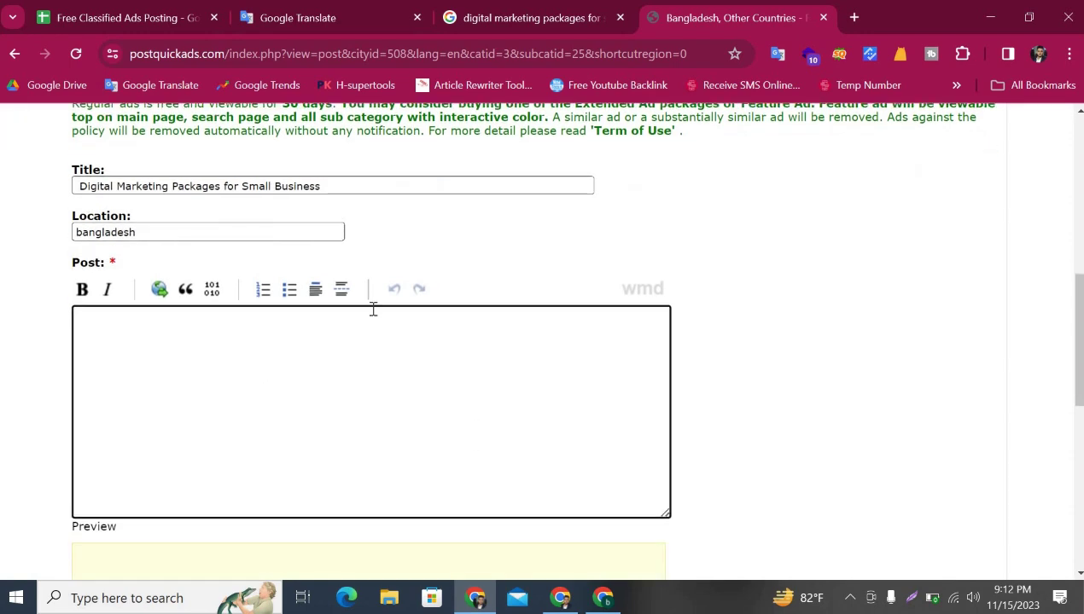
pyautogui.click(477, 10)
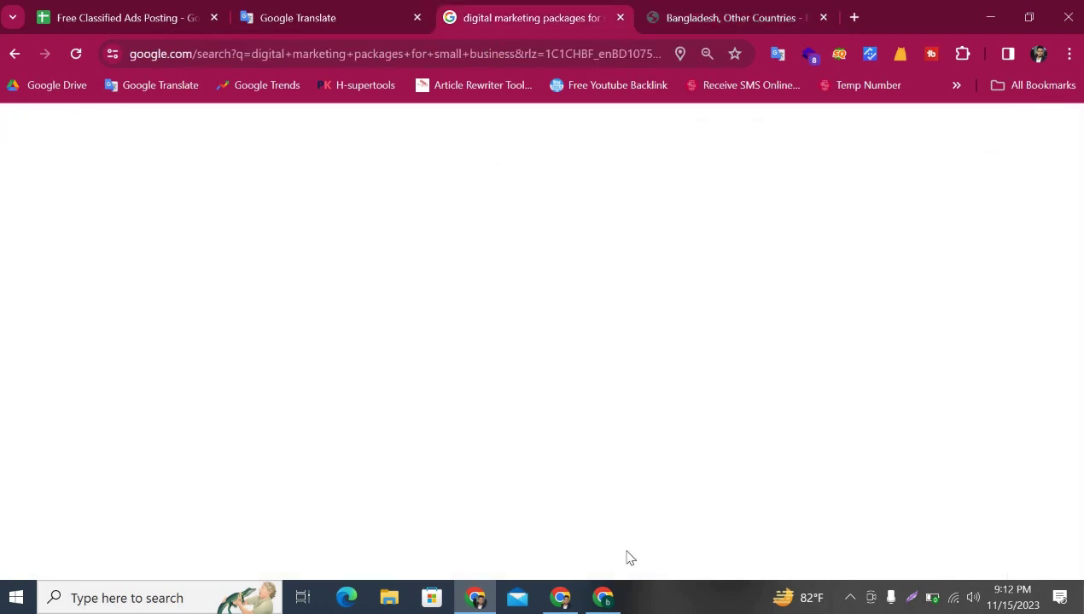
# - Copy the intro paragraph below the main heading on digitalmarketingpackages.net and paste it into the ChatGPT prompt
pyautogui.click(559, 597)
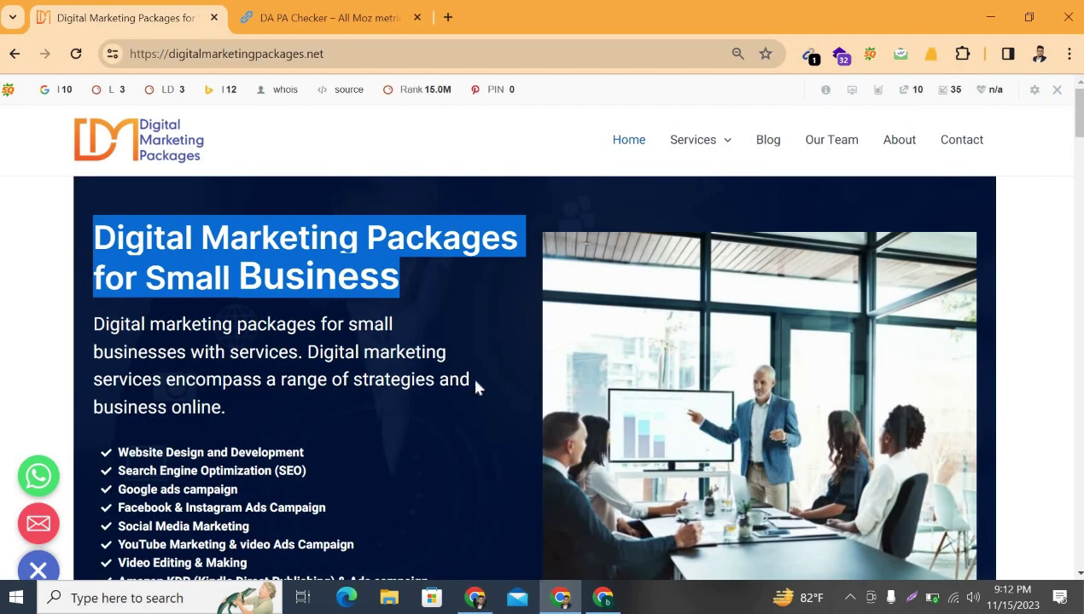
pyautogui.scroll(-1, 241, 331)
pyautogui.tripleClick(95, 229)
pyautogui.hotkey('ctrl', 'c')
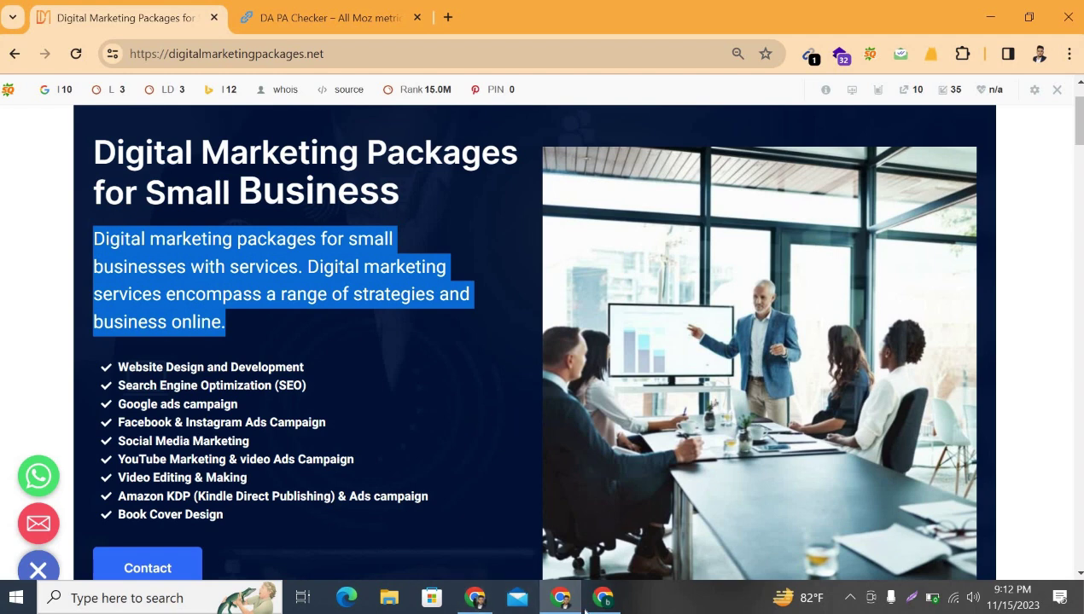
pyautogui.hotkey('alt', 'Tab')
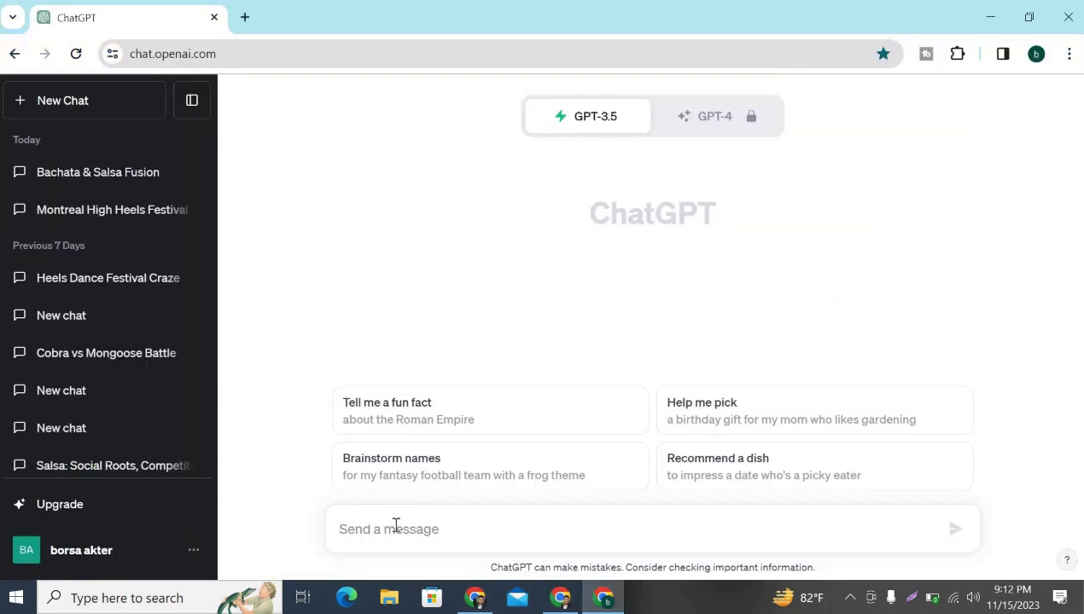
pyautogui.hotkey('ctrl', 'v')
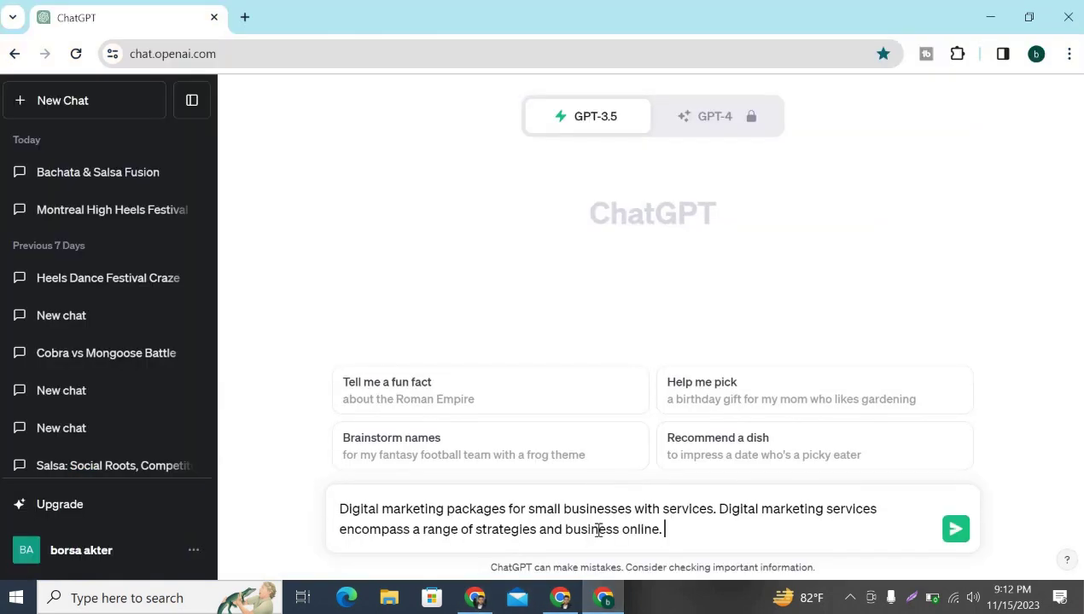
# - Append "need 600 word artical" to the pasted paragraph, send the prompt, and look over the generated article
pyautogui.write('600 word artical')
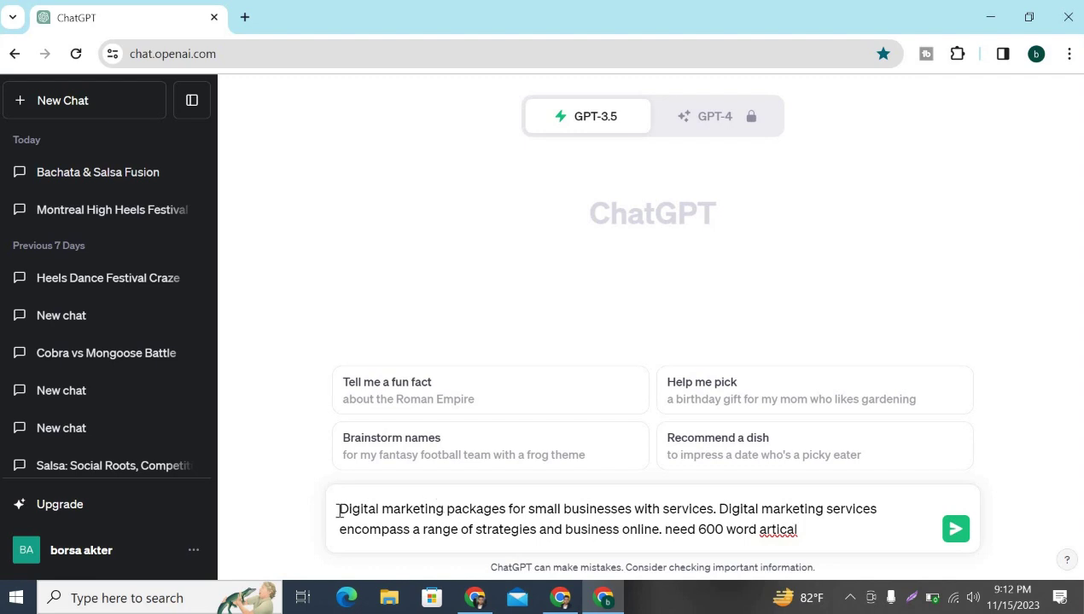
pyautogui.moveTo(340, 509); pyautogui.dragTo(684, 539)
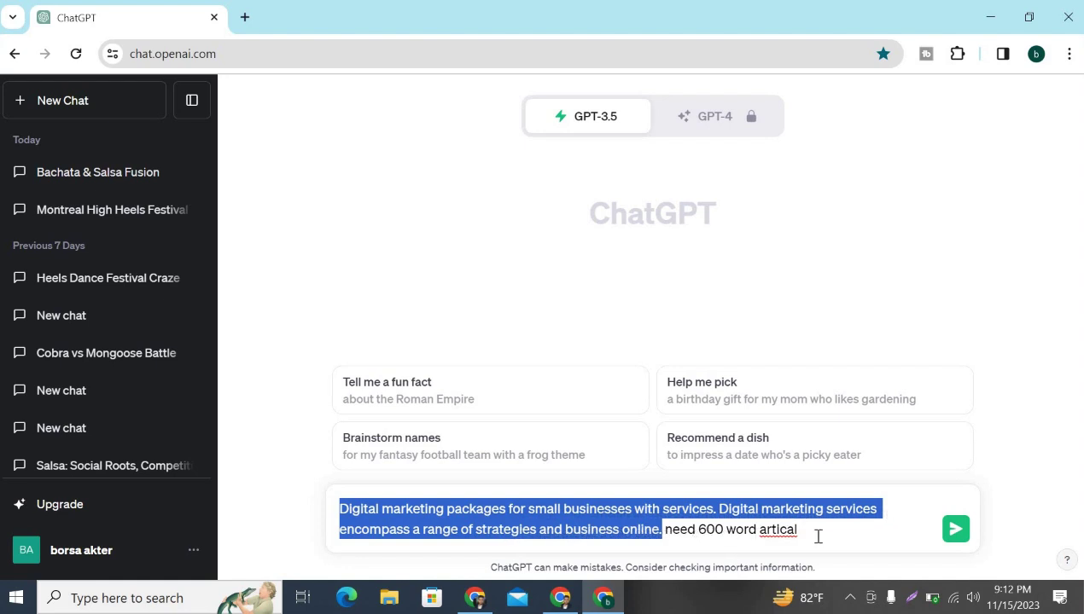
pyautogui.click(956, 533)
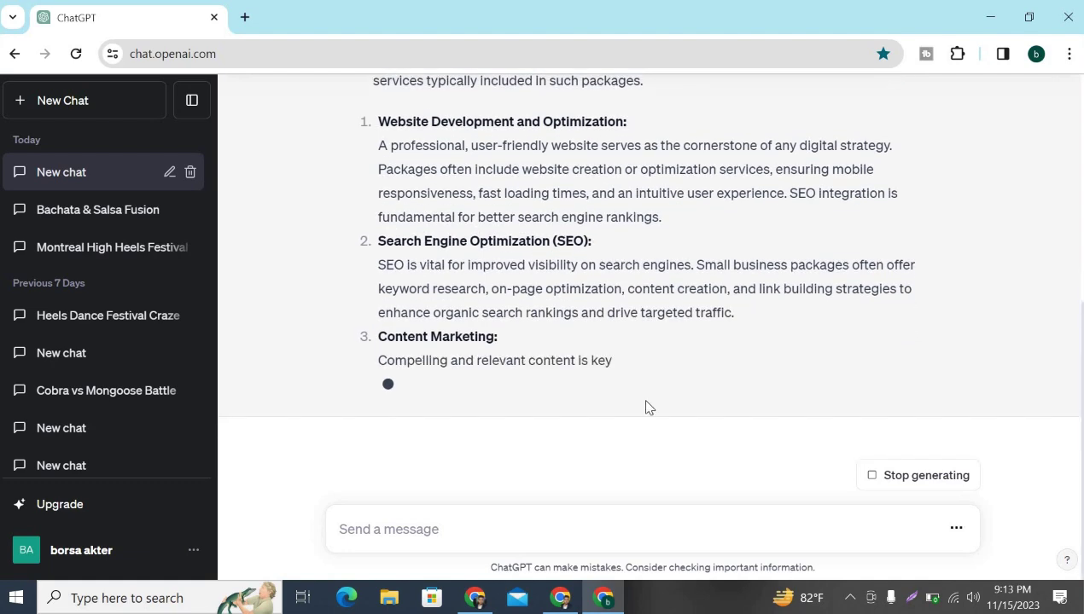
pyautogui.scroll(5, 646, 407)
pyautogui.scroll(-3, 712, 331)
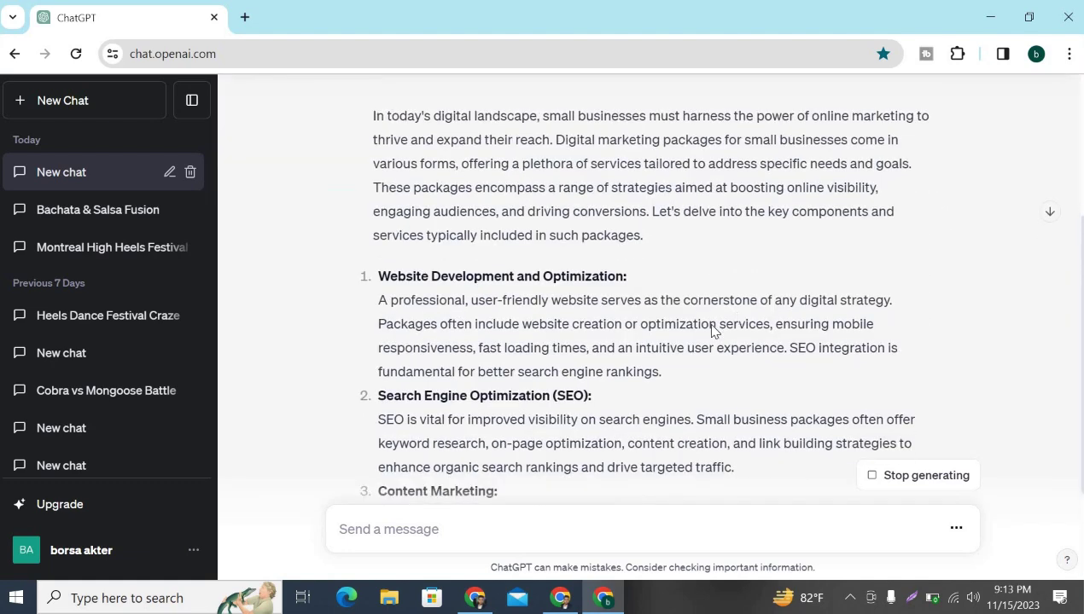
# - Look over the generated digital marketing article in ChatGPT, from its numbered sections to the conclusion
pyautogui.scroll(-2, 713, 331)
pyautogui.scroll(2, 709, 372)
pyautogui.scroll(-2, 708, 373)
pyautogui.scroll(3, 707, 373)
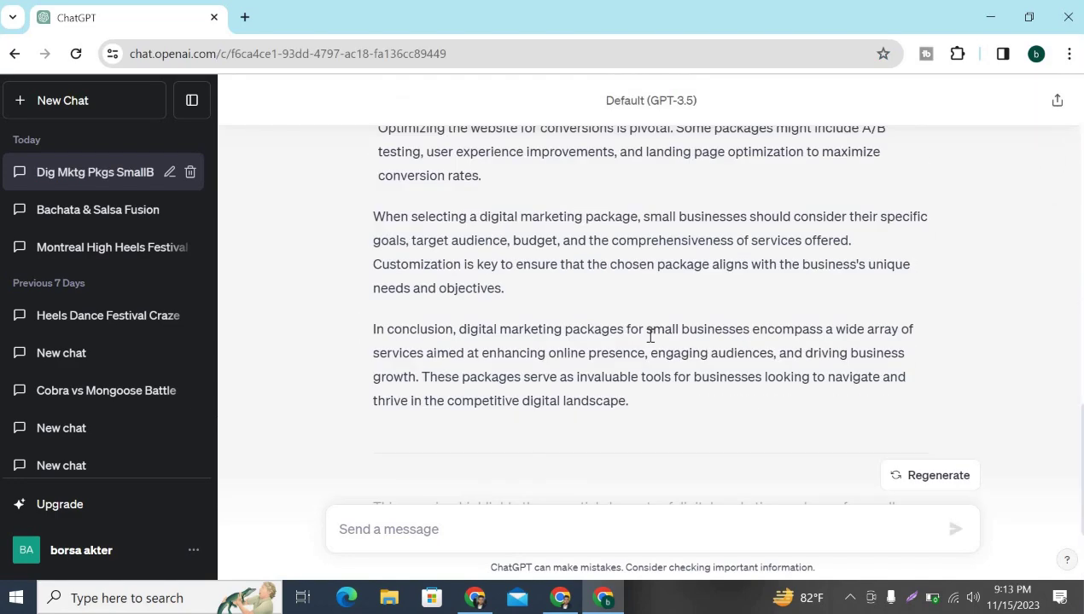
pyautogui.scroll(-2, 649, 337)
pyautogui.scroll(6, 650, 335)
pyautogui.scroll(-4, 646, 322)
pyautogui.scroll(2, 649, 345)
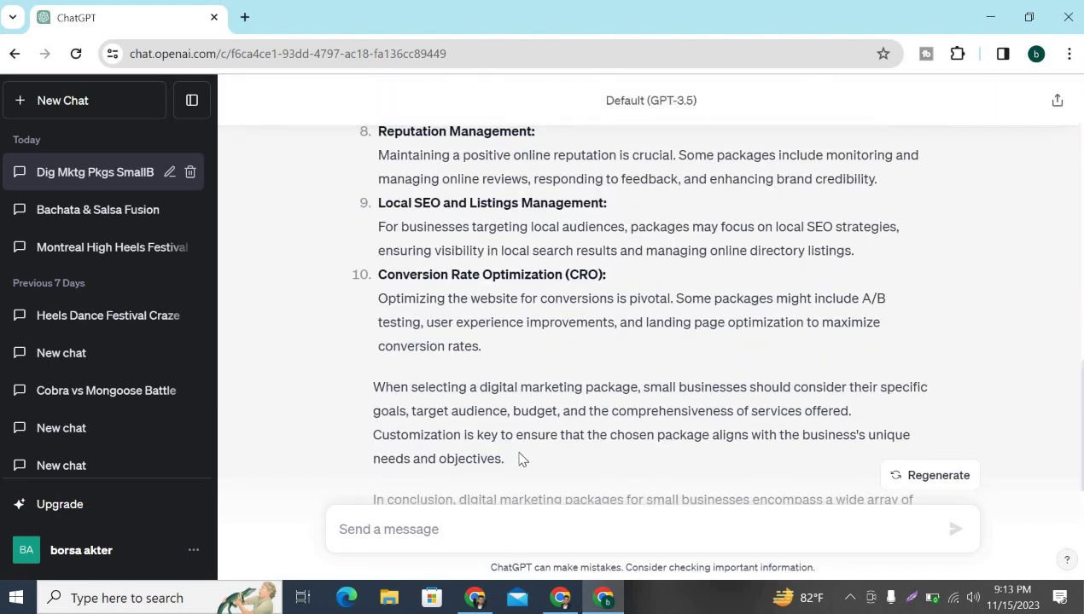
# - Copy the article from "In today's digital landscape" through the paragraph on selecting a package, leaving out the conclusion
pyautogui.moveTo(404, 404); pyautogui.dragTo(376, 263)
pyautogui.scroll(10, 375, 269)
pyautogui.scroll(5, 376, 266)
pyautogui.moveTo(372, 251); pyautogui.dragTo(373, 249)
pyautogui.hotkey('ctrl', 'c')
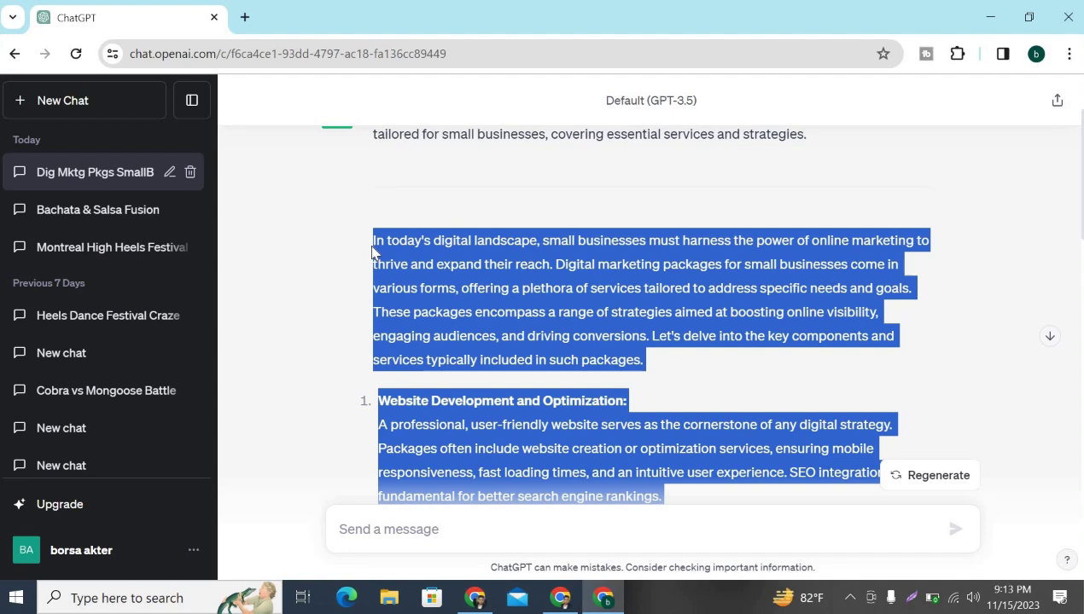
# - Return to the PostQuickAds form in the other Chrome window and paste the copied article into the ad's Post text
pyautogui.click(561, 597)
pyautogui.click(479, 604)
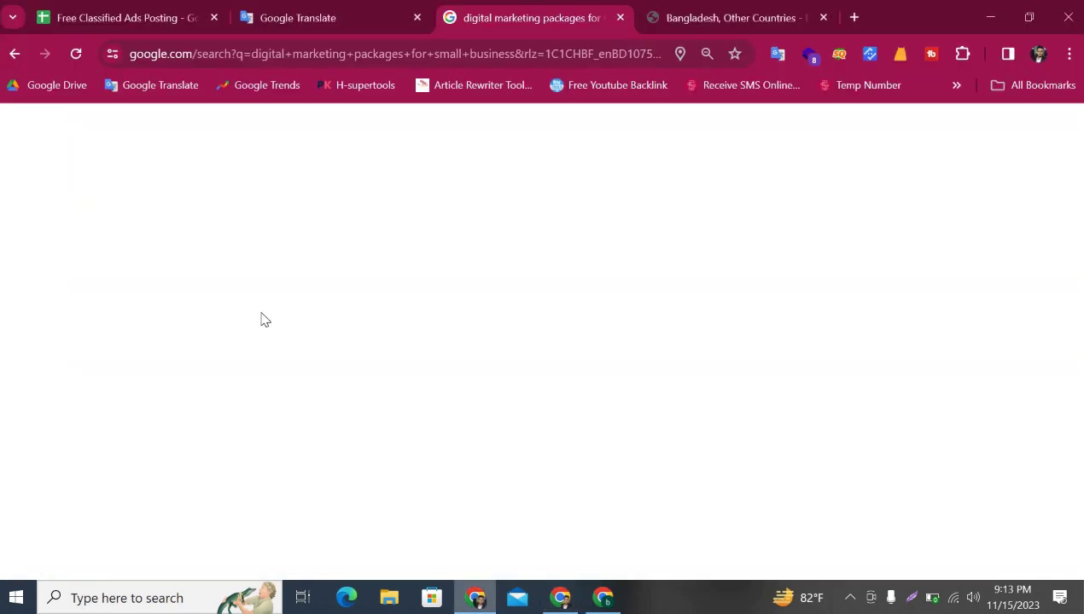
pyautogui.click(672, 8)
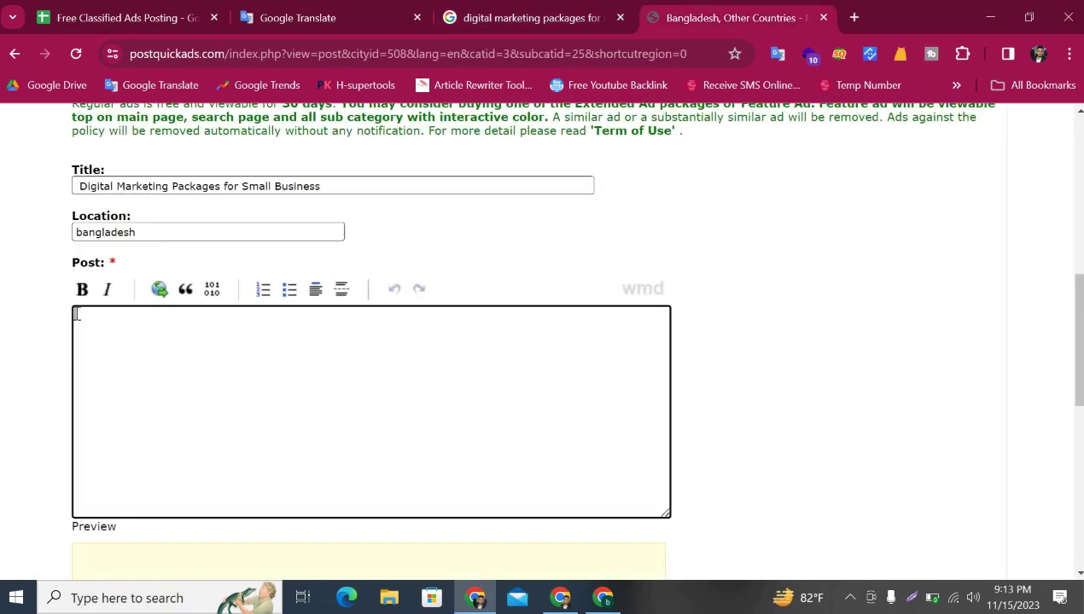
pyautogui.hotkey('ctrl', 'v')
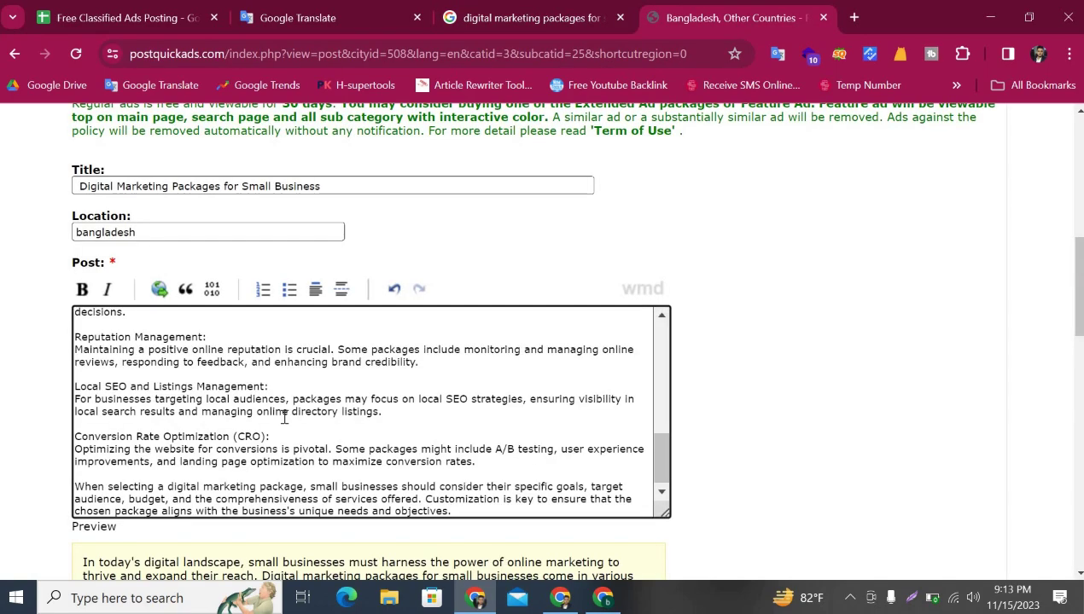
pyautogui.scroll(-6, 502, 313)
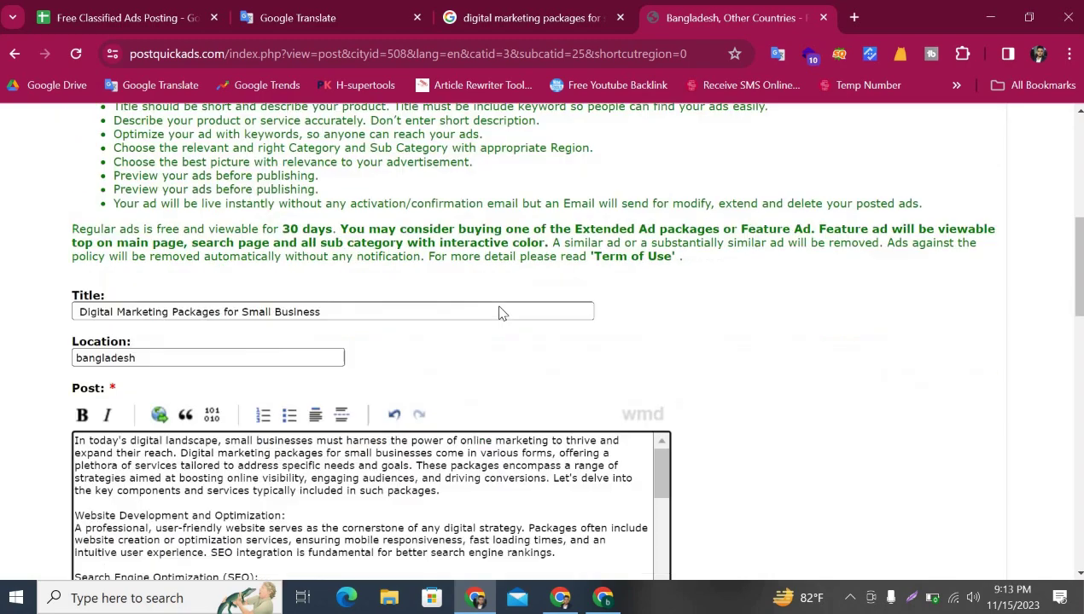
pyautogui.scroll(1, 279, 381)
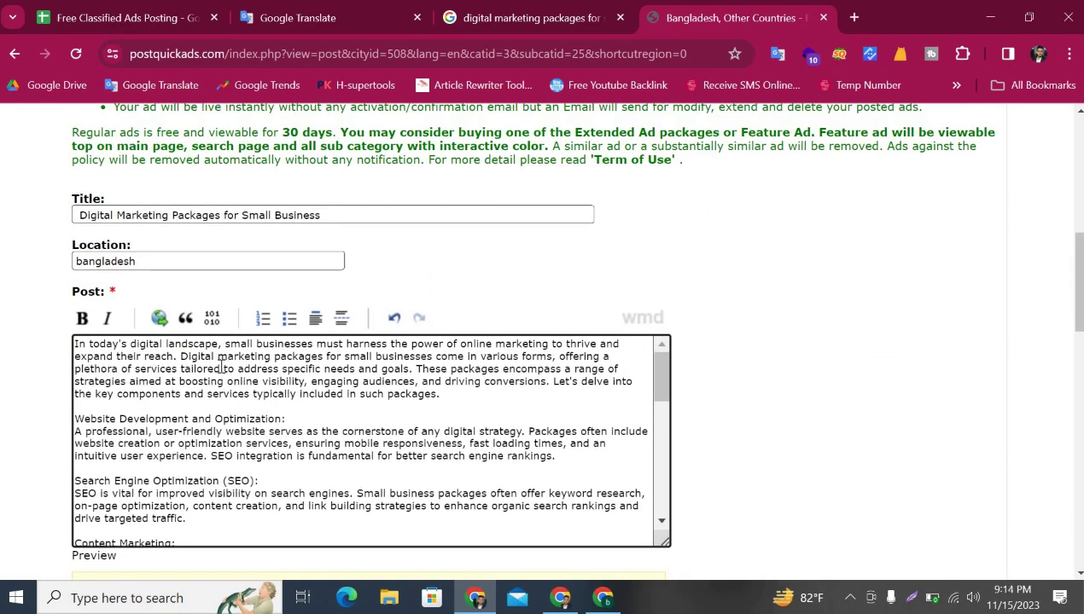
# - Make the phrase "Digital marketing packages for small businesses" bold in the post's first paragraph
pyautogui.scroll(-1, 264, 382)
pyautogui.scroll(1, 264, 382)
pyautogui.scroll(5, 264, 382)
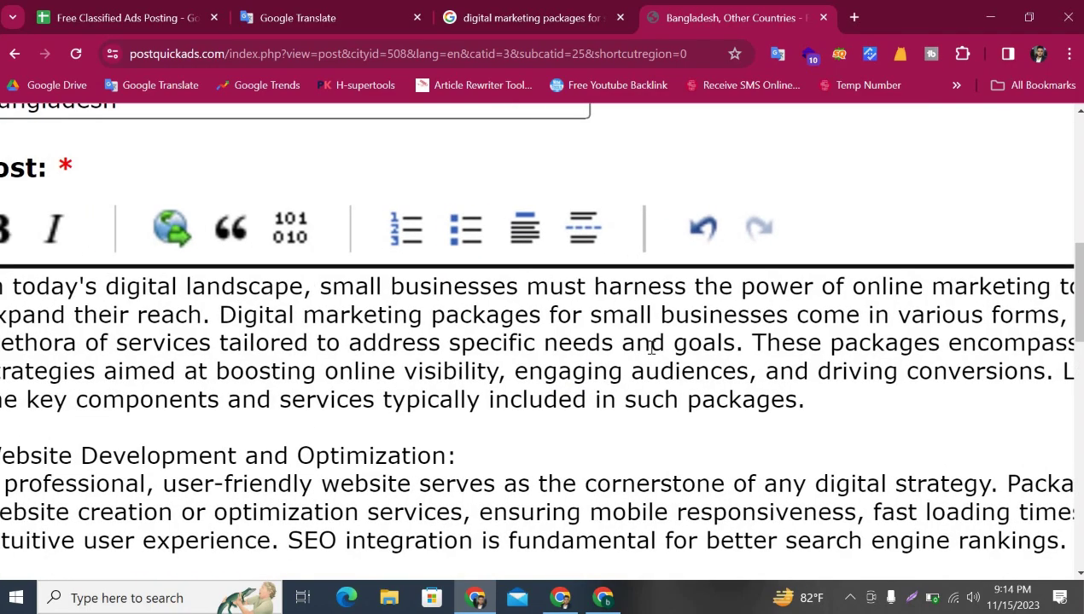
pyautogui.scroll(-1, 651, 345)
pyautogui.scroll(1, 686, 431)
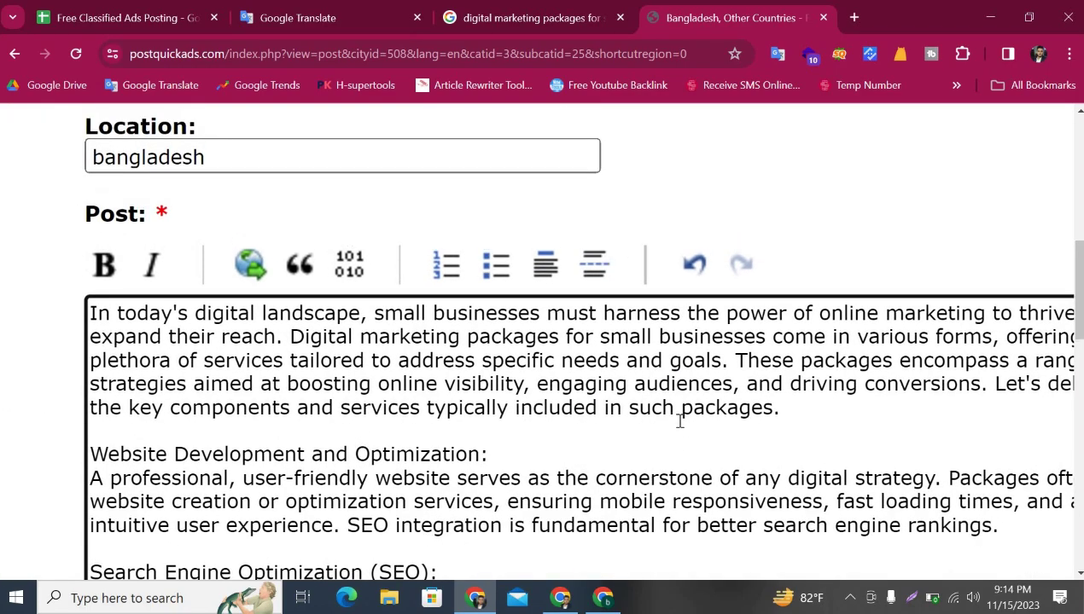
pyautogui.hscroll(2, 547, 350)
pyautogui.hscroll(1, 222, 344)
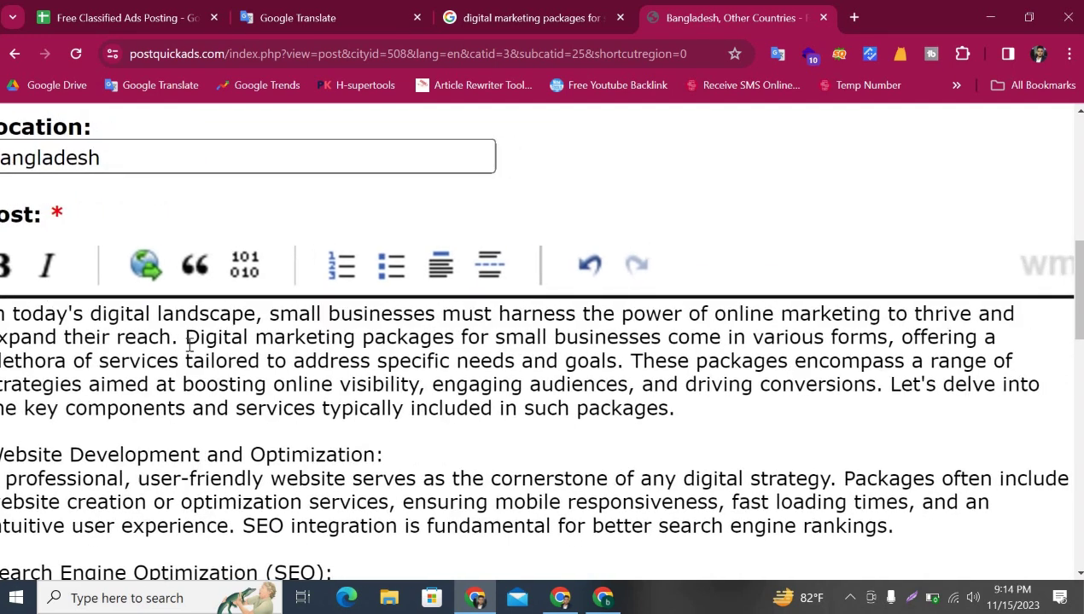
pyautogui.moveTo(184, 338); pyautogui.dragTo(653, 331)
pyautogui.keyDown('ctrl'); pyautogui.scroll(-5, 653, 331); pyautogui.keyUp('ctrl')
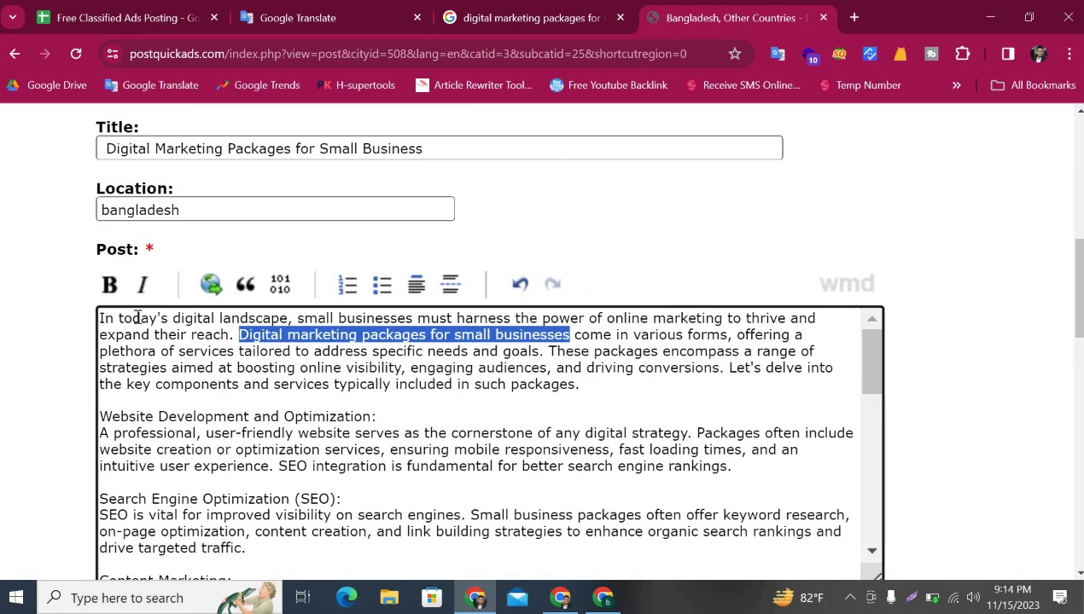
pyautogui.click(111, 286)
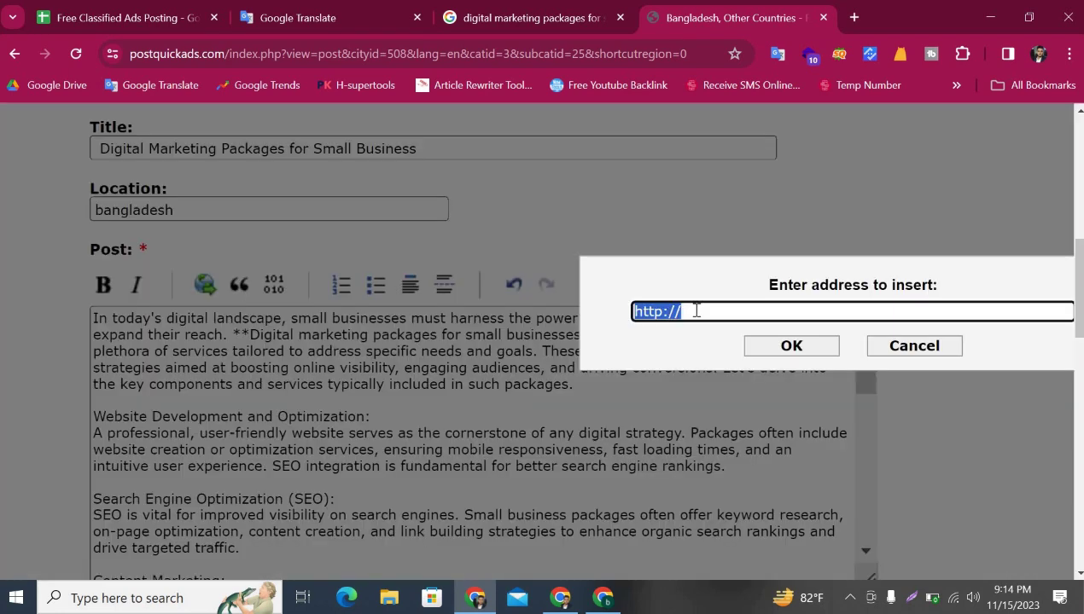
pyautogui.press('BackSpace')
pyautogui.click(503, 17)
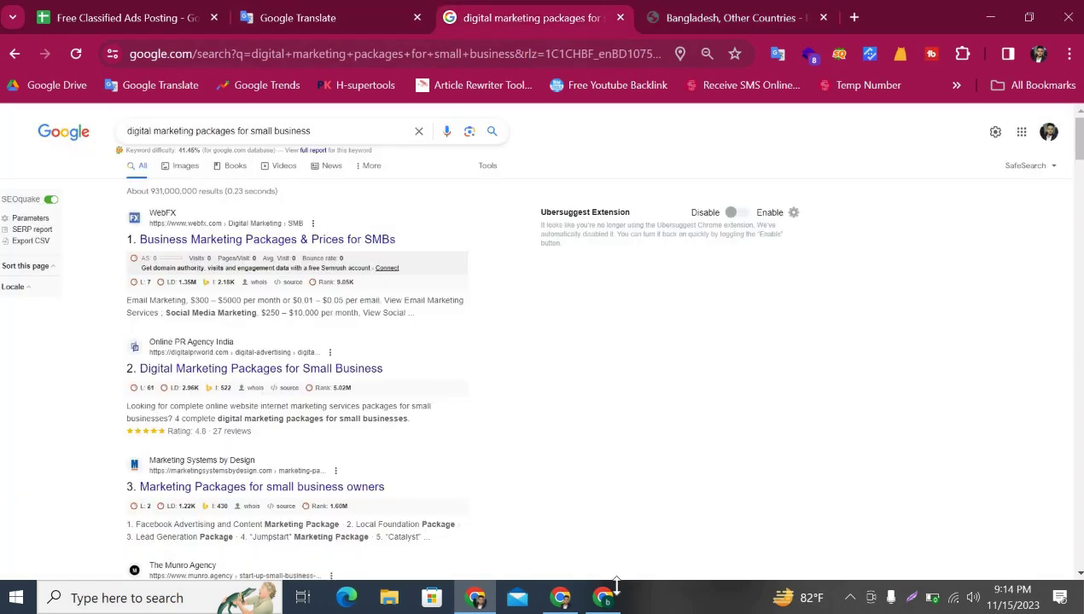
pyautogui.click(603, 597)
pyautogui.rightClick(603, 597)
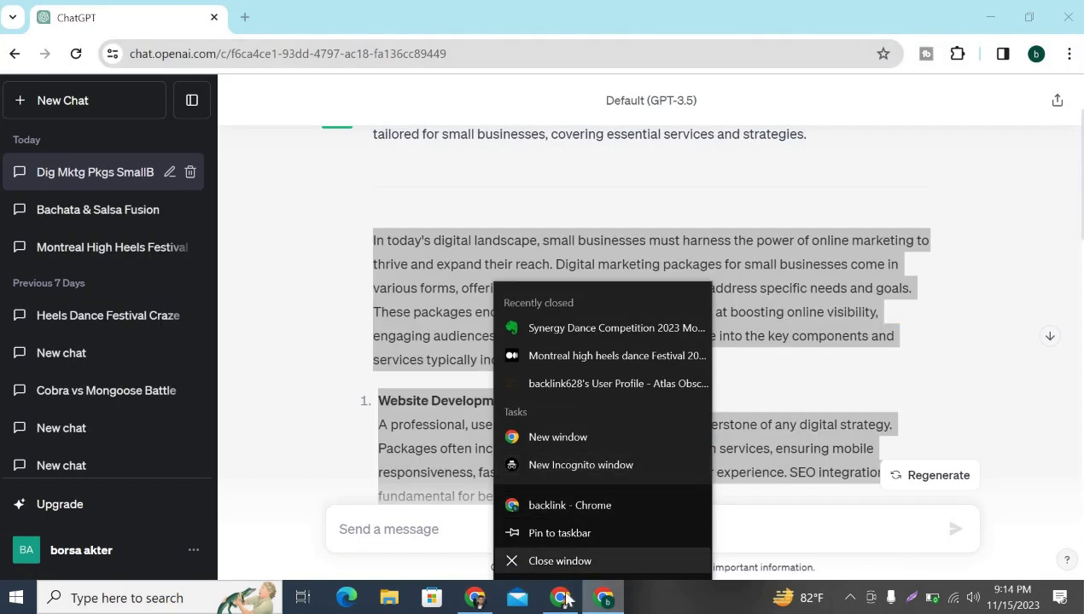
pyautogui.hotkey('alt', 'Tab')
pyautogui.click(331, 54)
pyautogui.hotkey('ctrl', 'c')
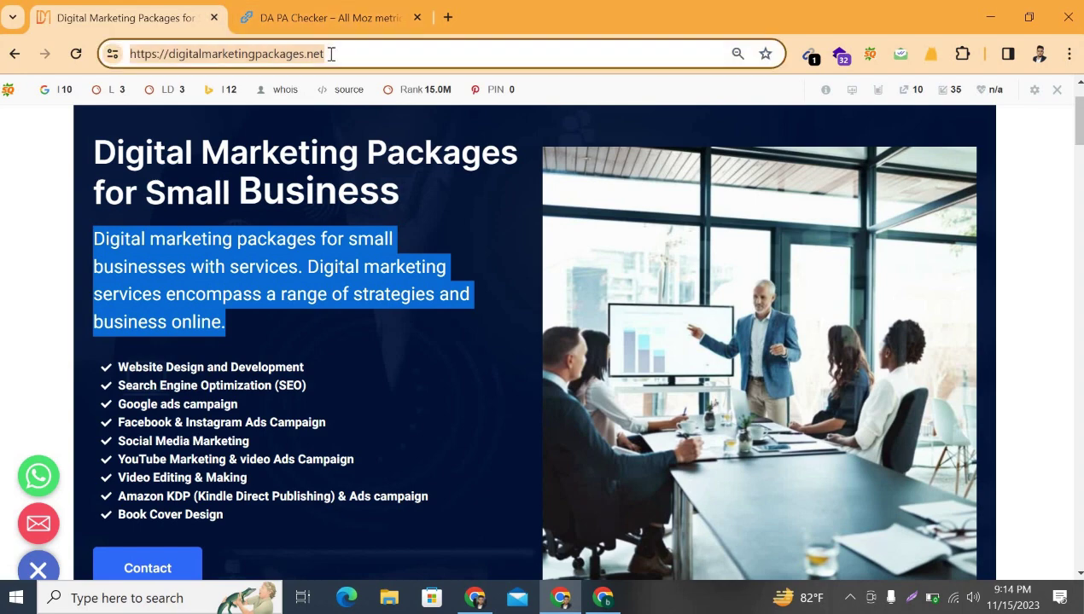
pyautogui.click(475, 598)
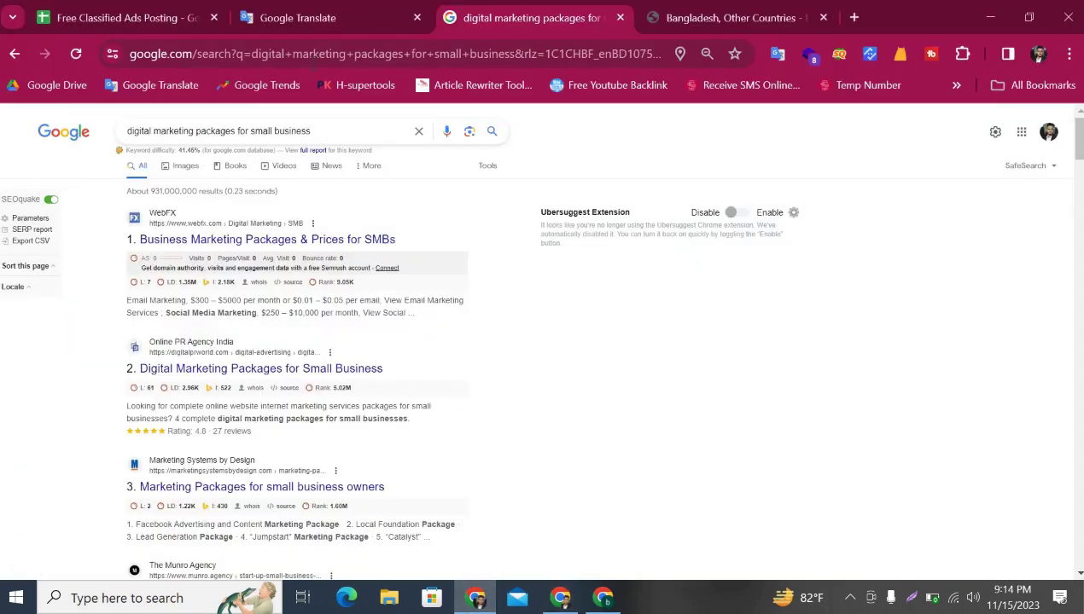
pyautogui.hotkey('ctrl', 'Tab')
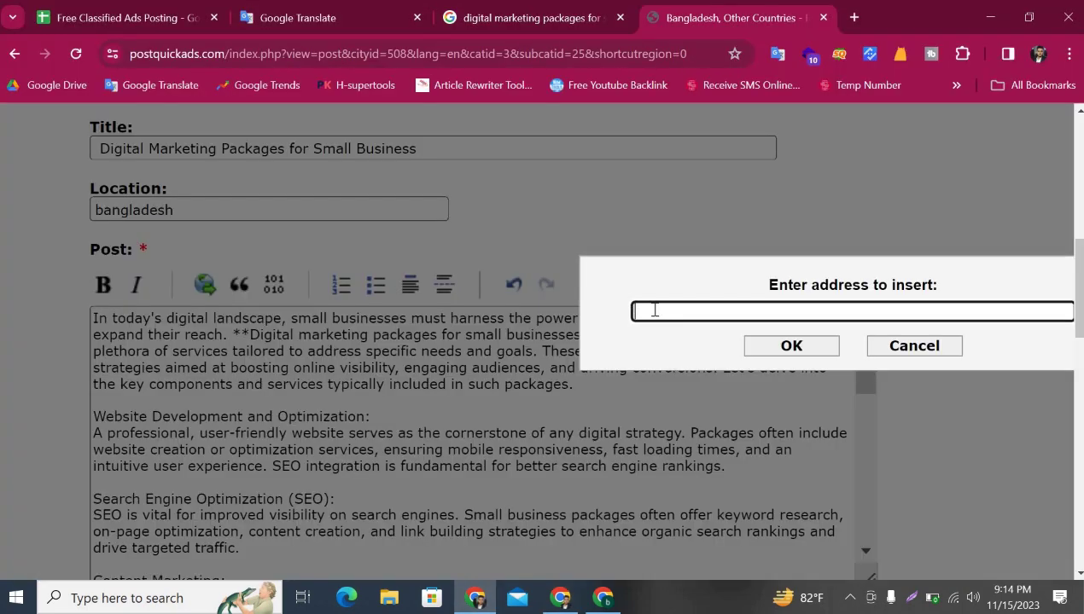
pyautogui.hotkey('ctrl', 'v')
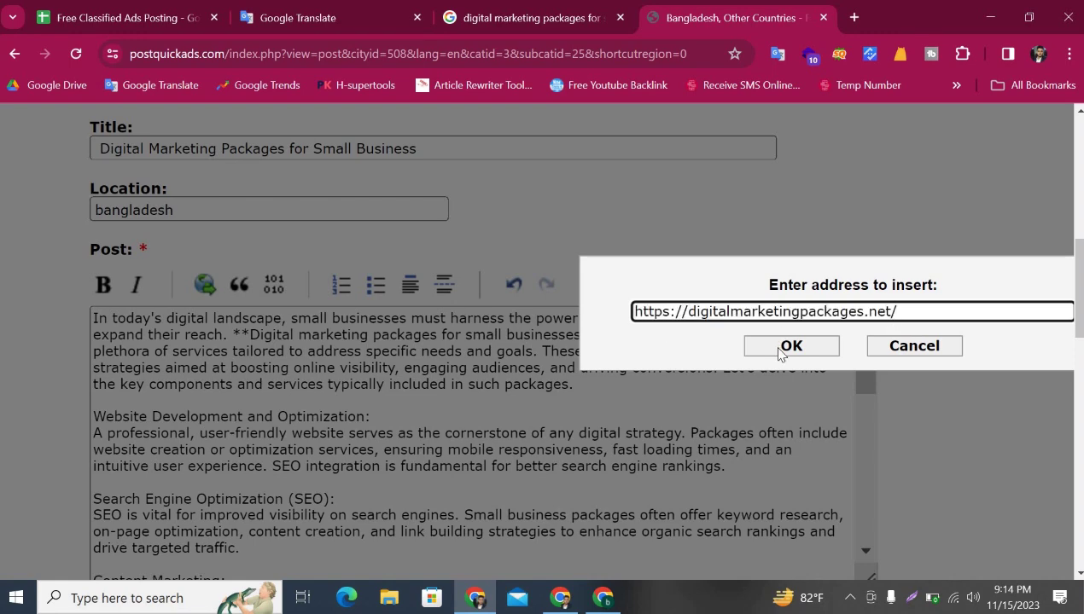
pyautogui.press('Return')
# - Fill in the ad's contact e-mail and price from the browser's saved autofill entry
pyautogui.click(369, 415)
pyautogui.scroll(-5, 369, 415)
pyautogui.scroll(-8, 719, 375)
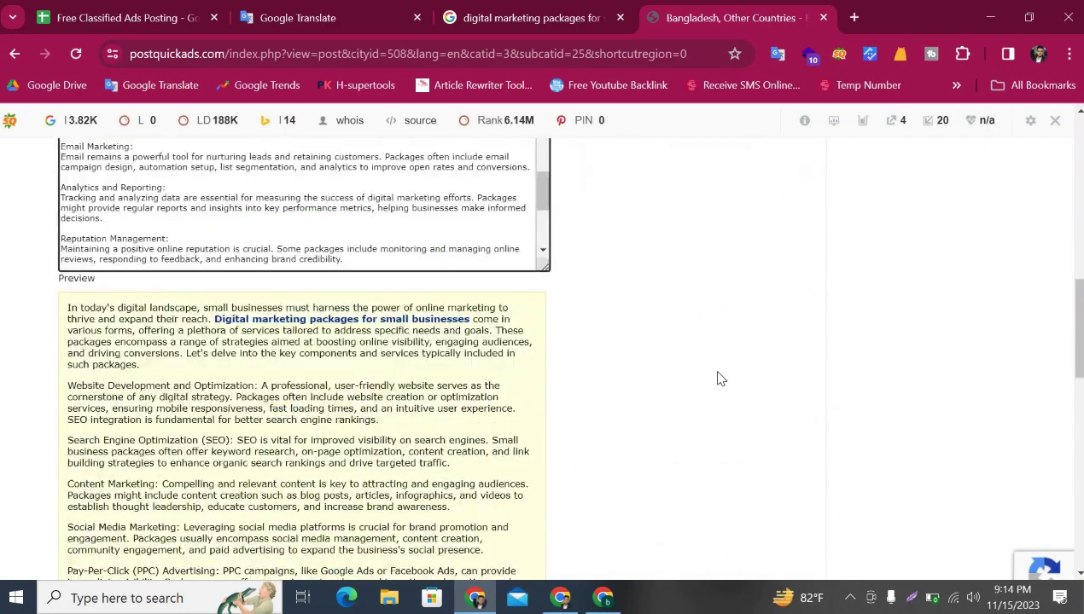
pyautogui.scroll(-10, 718, 377)
pyautogui.hotkey('ctrl', '+')
pyautogui.hotkey('ctrl', '+')
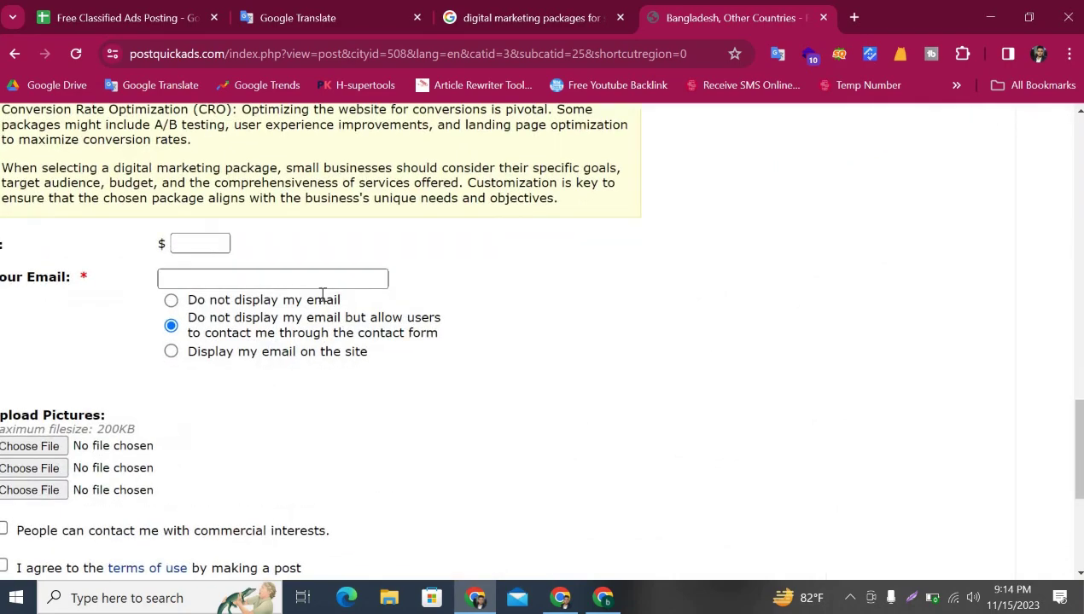
pyautogui.click(376, 281)
pyautogui.press('Down')
pyautogui.press('Return')
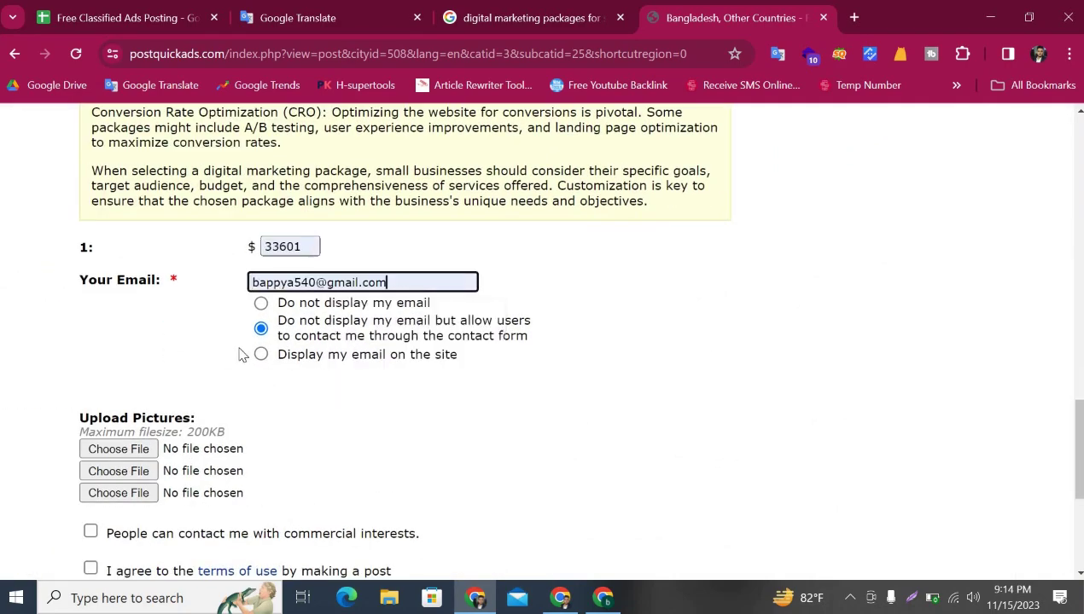
# - Allow contact with commercial interests, agree to the terms of use, and submit the ad
pyautogui.scroll(-1, 70, 443)
pyautogui.click(90, 438)
pyautogui.click(91, 475)
pyautogui.scroll(-3, 454, 397)
pyautogui.click(128, 444)
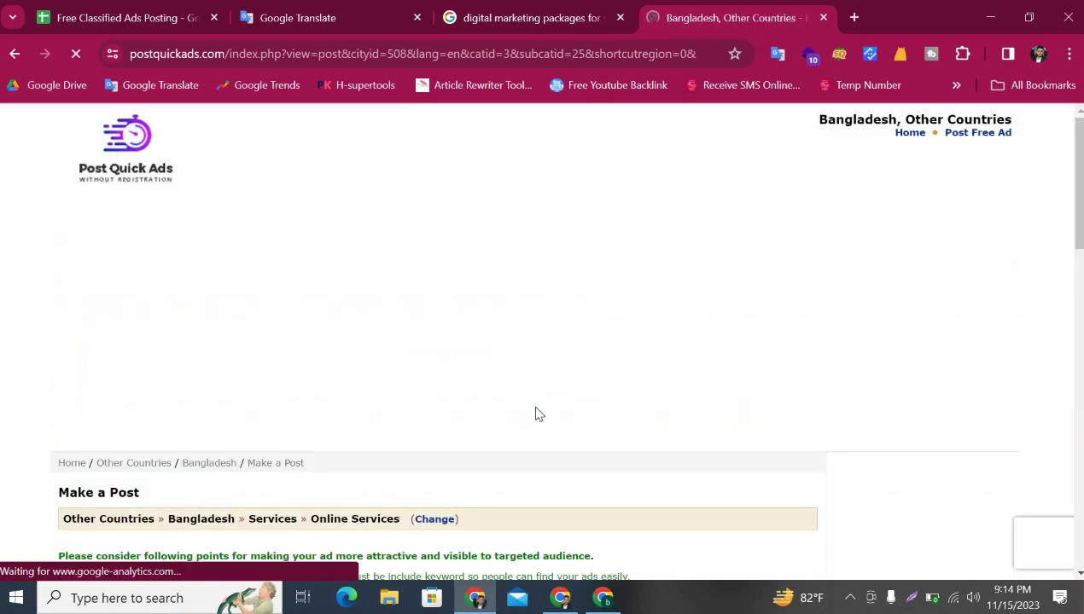
# - Agree to the terms of use again on the reloaded form and resubmit the ad
pyautogui.scroll(-4, 539, 418)
pyautogui.scroll(-6, 537, 435)
pyautogui.scroll(-3, 536, 424)
pyautogui.click(66, 301)
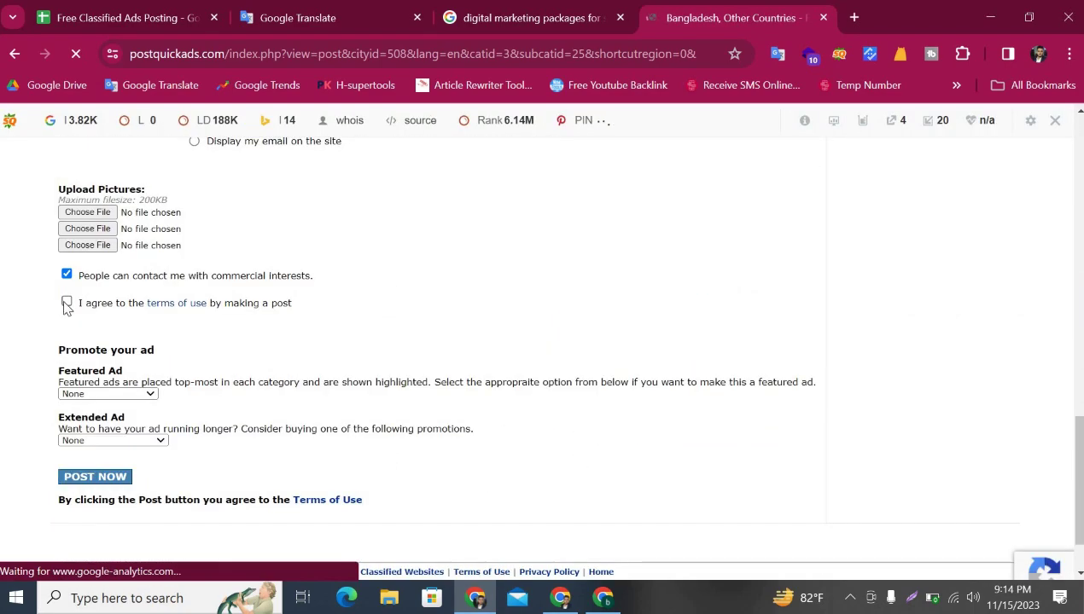
pyautogui.click(124, 478)
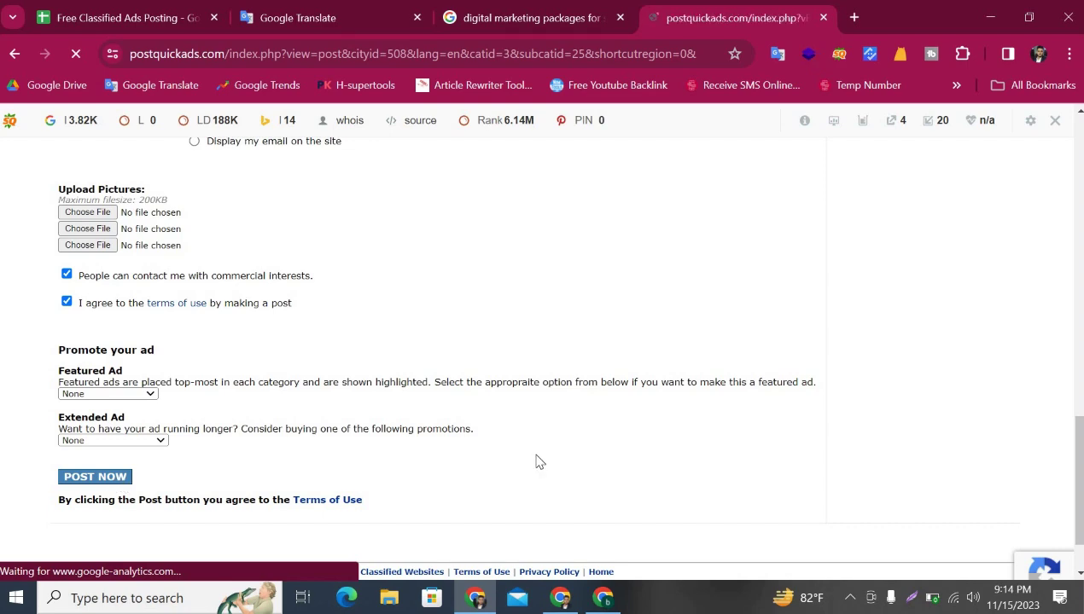
# - Copy the view link of the posted ad from the confirmation page
pyautogui.scroll(-8, 547, 444)
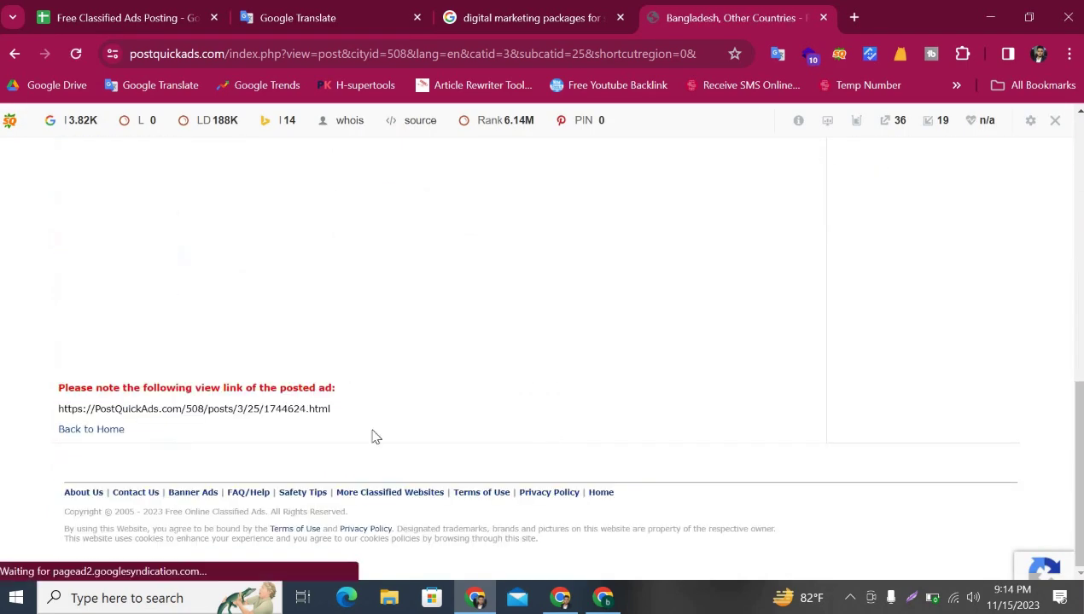
pyautogui.moveTo(69, 413); pyautogui.dragTo(232, 429)
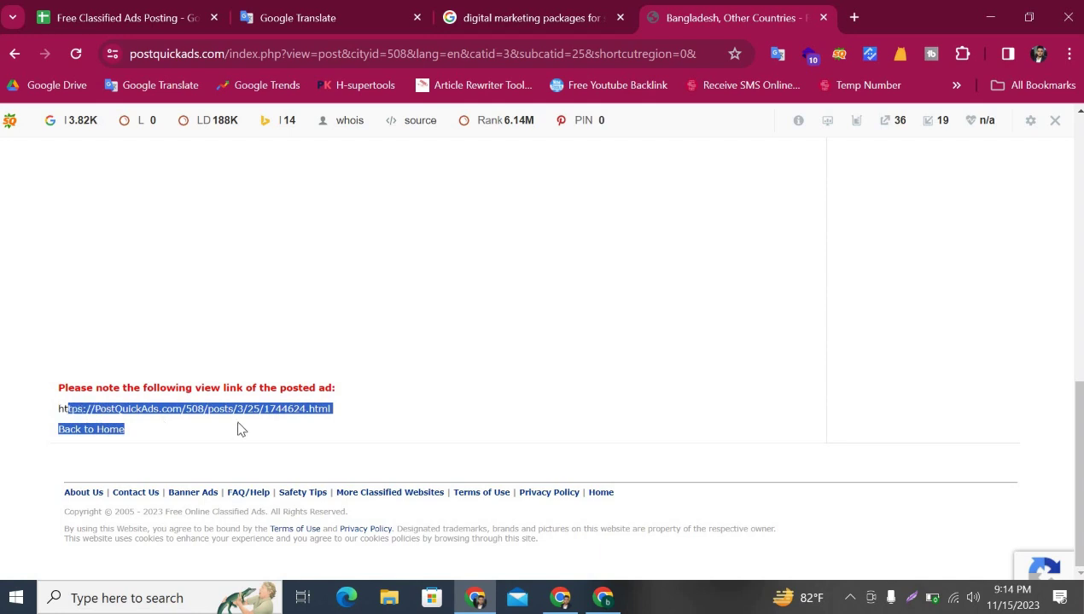
pyautogui.moveTo(351, 412); pyautogui.dragTo(50, 410)
pyautogui.hotkey('ctrl', 'c')
# - Open the copied ad link in a maximized incognito window and look over the published ad
pyautogui.click(1068, 53)
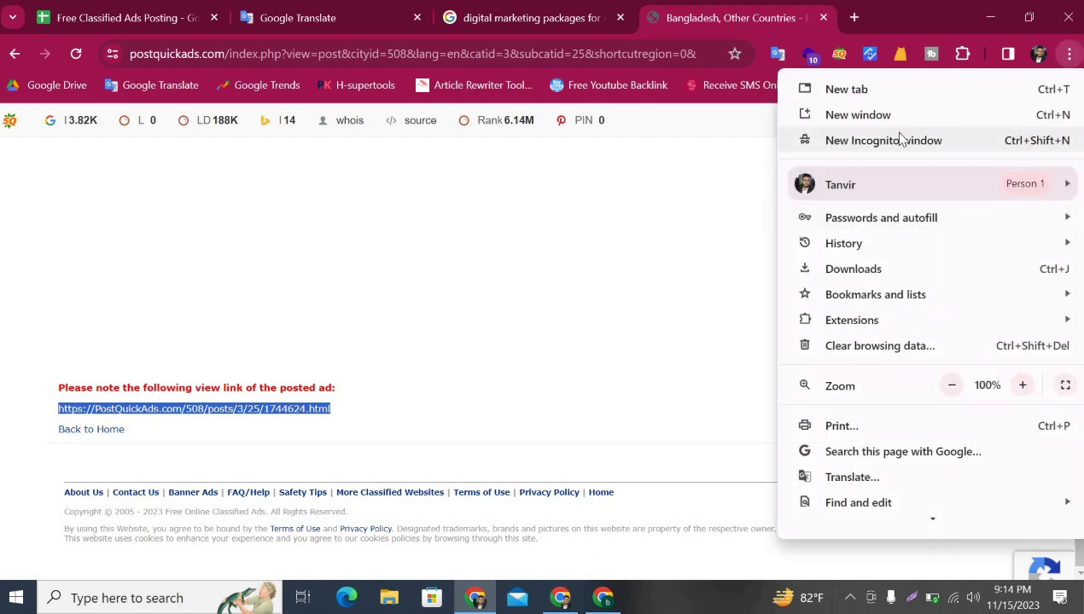
pyautogui.click(901, 140)
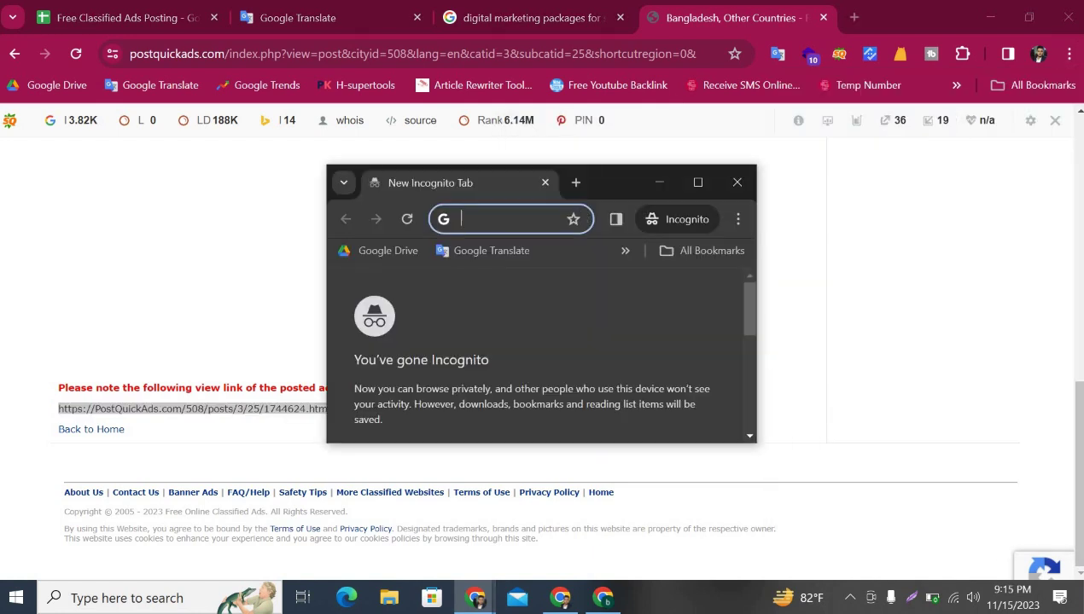
pyautogui.hotkey('ctrl', 'v')
pyautogui.press('super+Up')
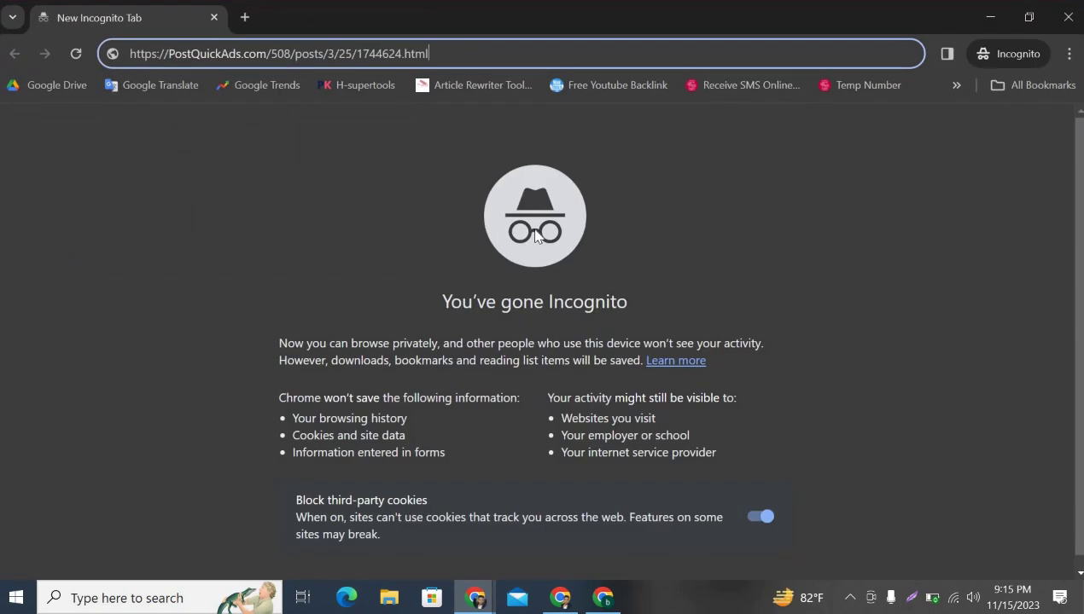
pyautogui.press('Return')
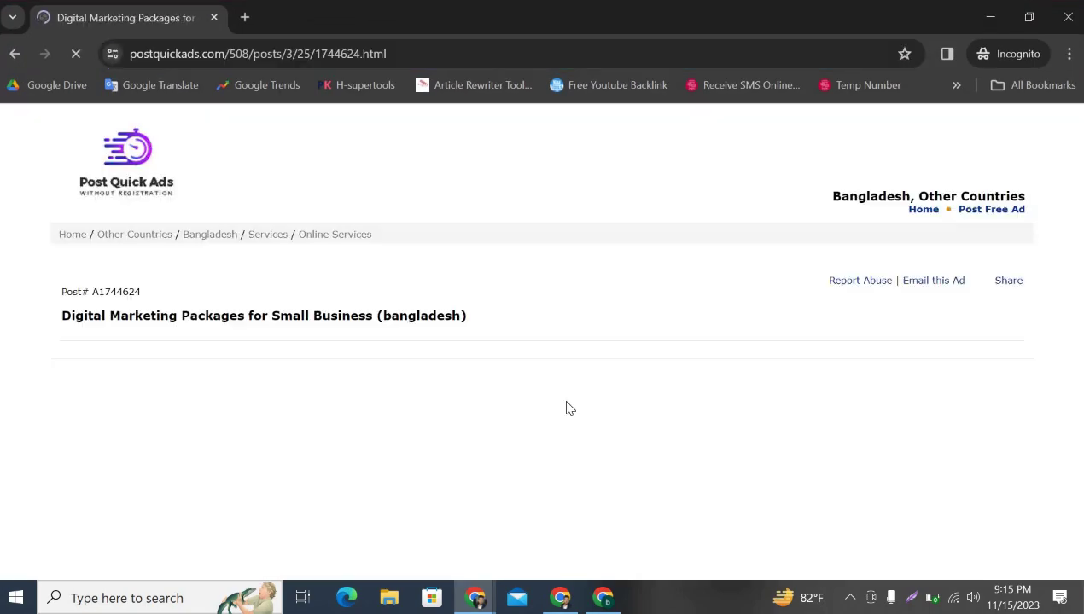
pyautogui.scroll(-3, 506, 391)
pyautogui.scroll(-8, 571, 404)
pyautogui.scroll(10, 571, 404)
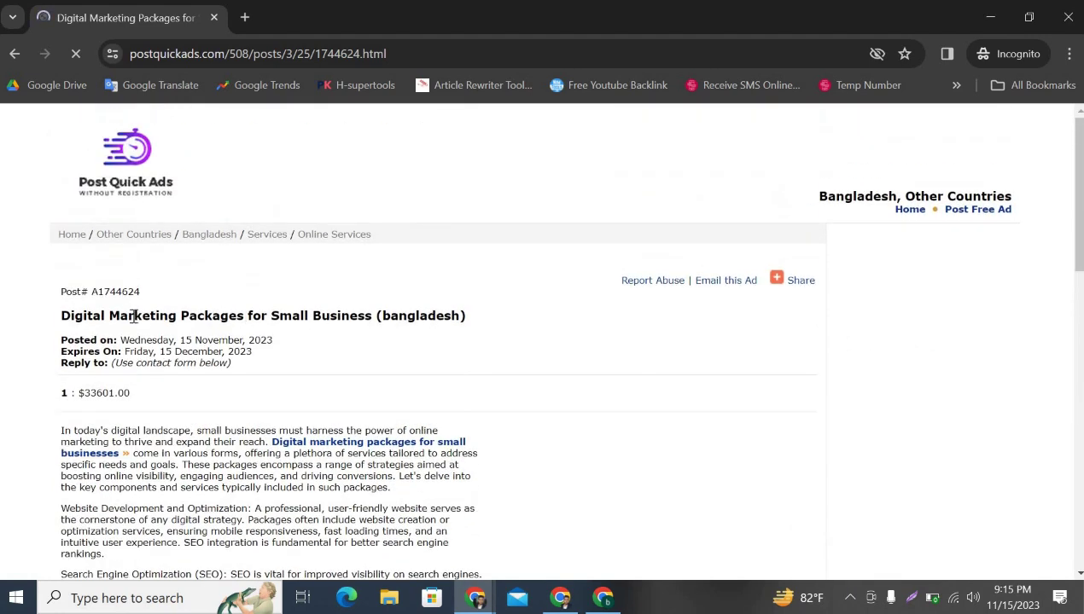
# - Copy the published ad's title "Digital Marketing Packages for Small Business", close the incognito window, and search the PostQuickAds home page for it
pyautogui.moveTo(62, 316); pyautogui.dragTo(370, 309)
pyautogui.hotkey('ctrl', 'c')
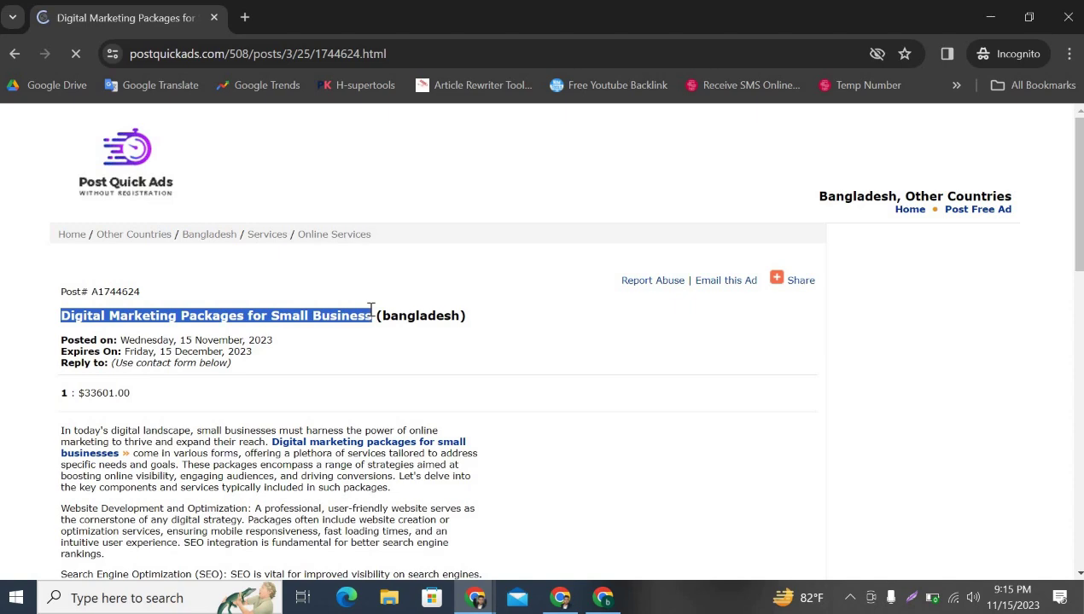
pyautogui.click(1067, 17)
pyautogui.click(911, 168)
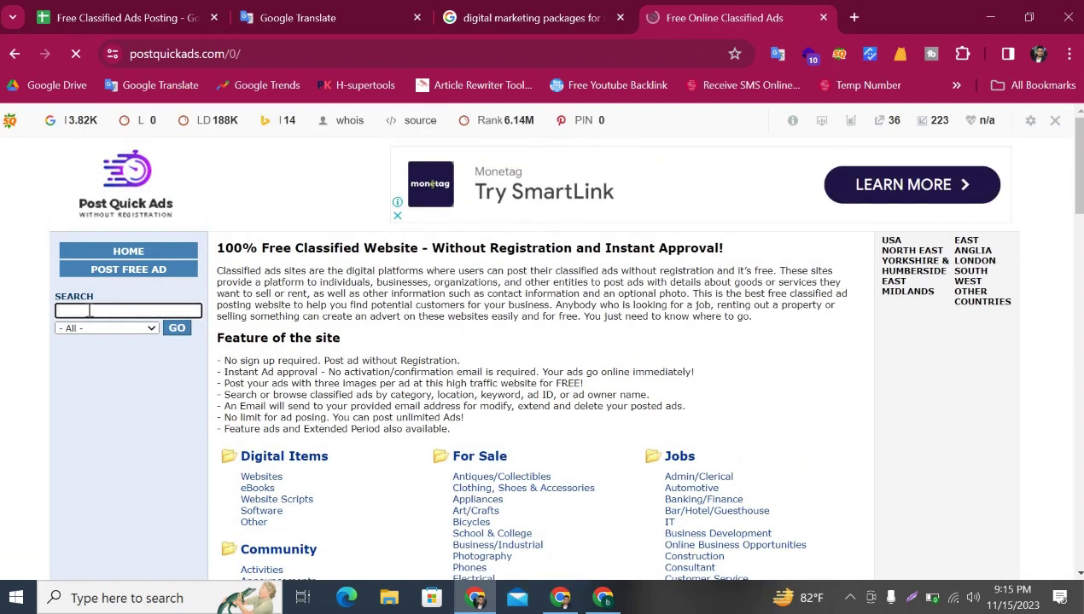
pyautogui.click(89, 309)
pyautogui.hotkey('ctrl', 'v')
pyautogui.press('Return')
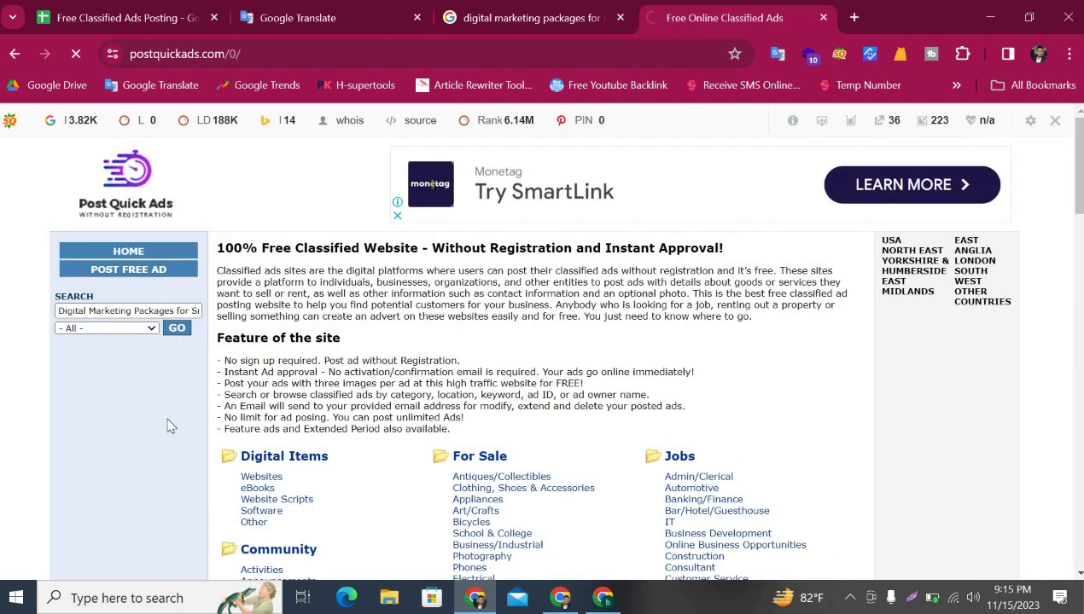
# - Open the "Digital Marketing Packages for Small Business" ad from the search results and read through the published ad
pyautogui.scroll(-2, 556, 374)
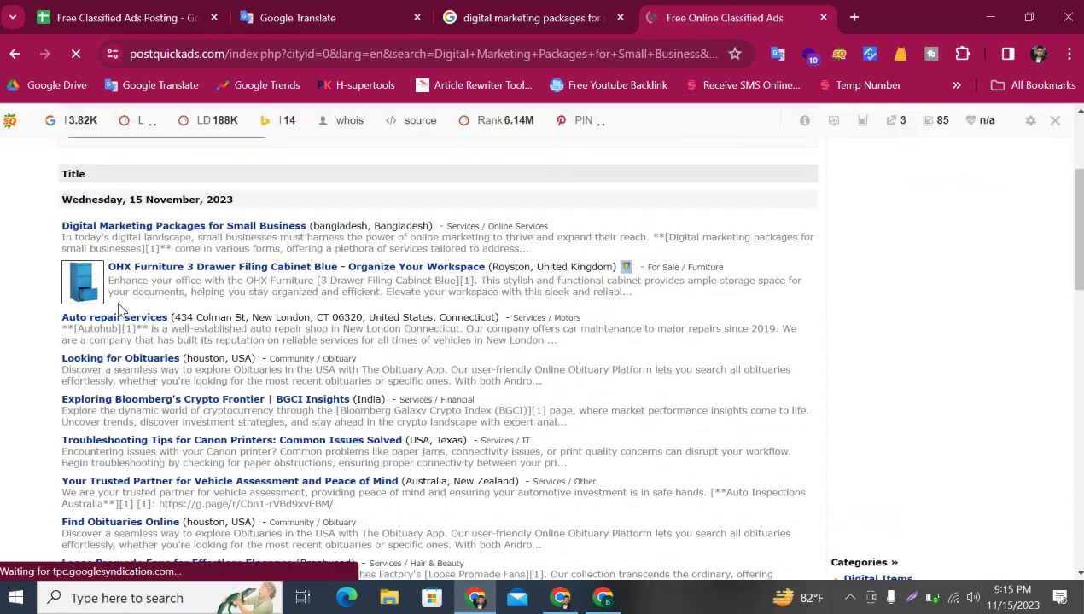
pyautogui.scroll(1, 107, 347)
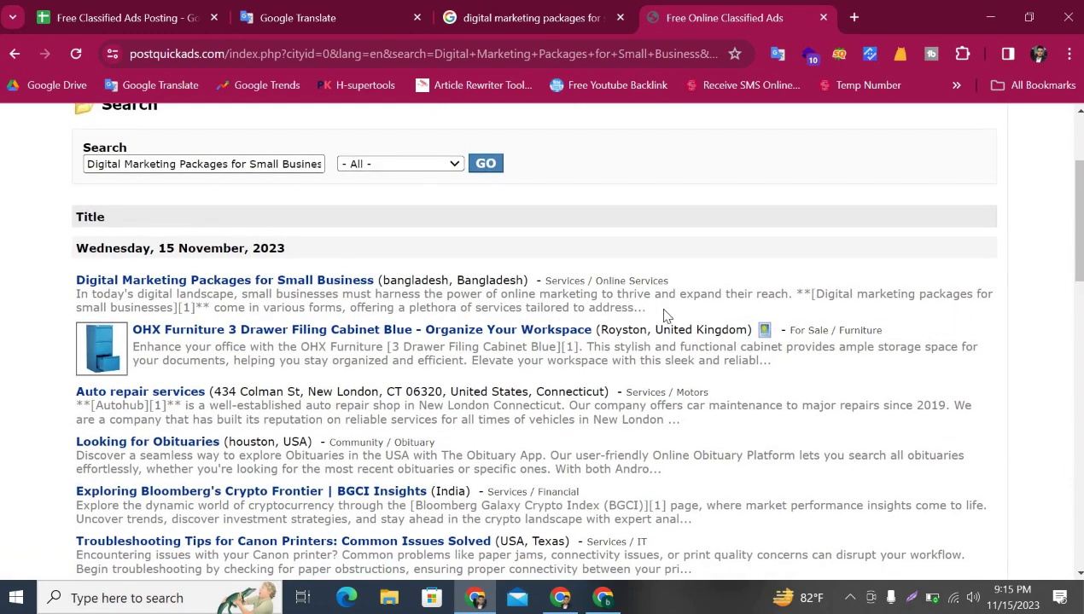
pyautogui.click(284, 280)
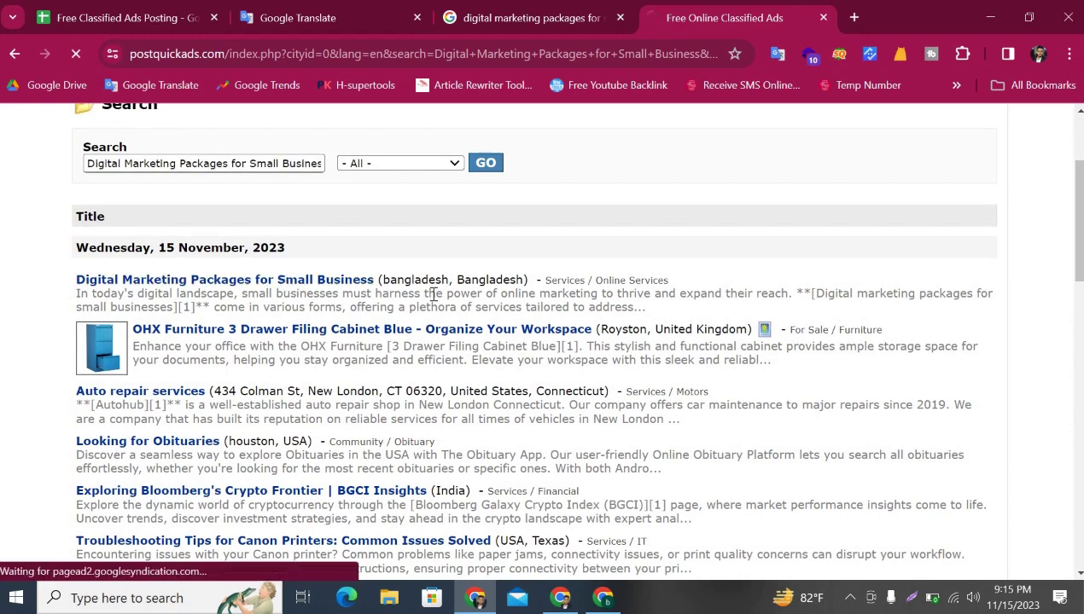
pyautogui.scroll(-3, 517, 359)
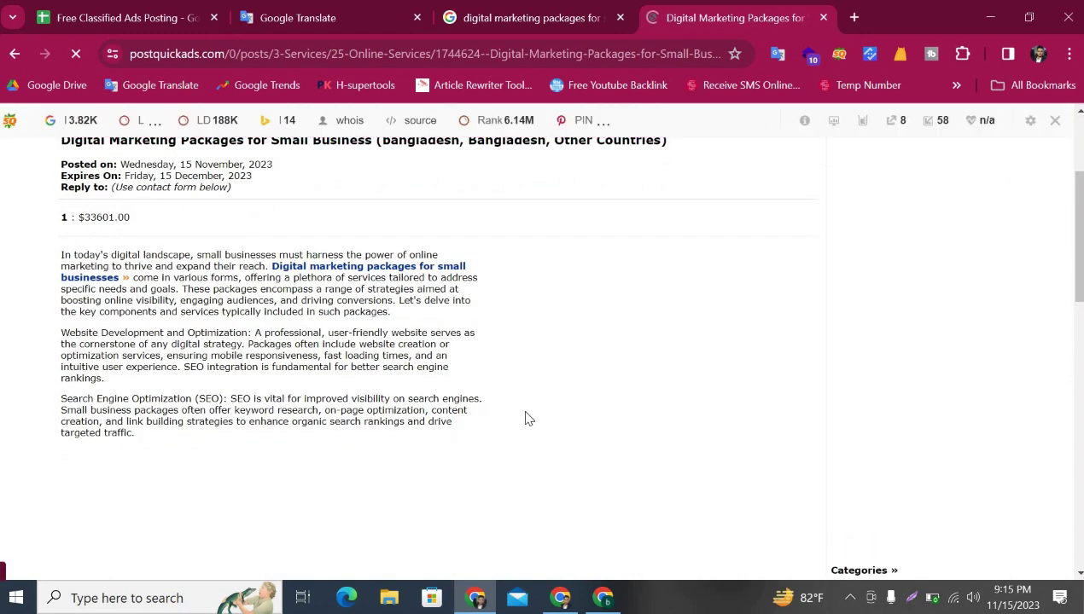
pyautogui.scroll(-3, 525, 418)
pyautogui.scroll(-3, 525, 418)
pyautogui.scroll(7, 527, 402)
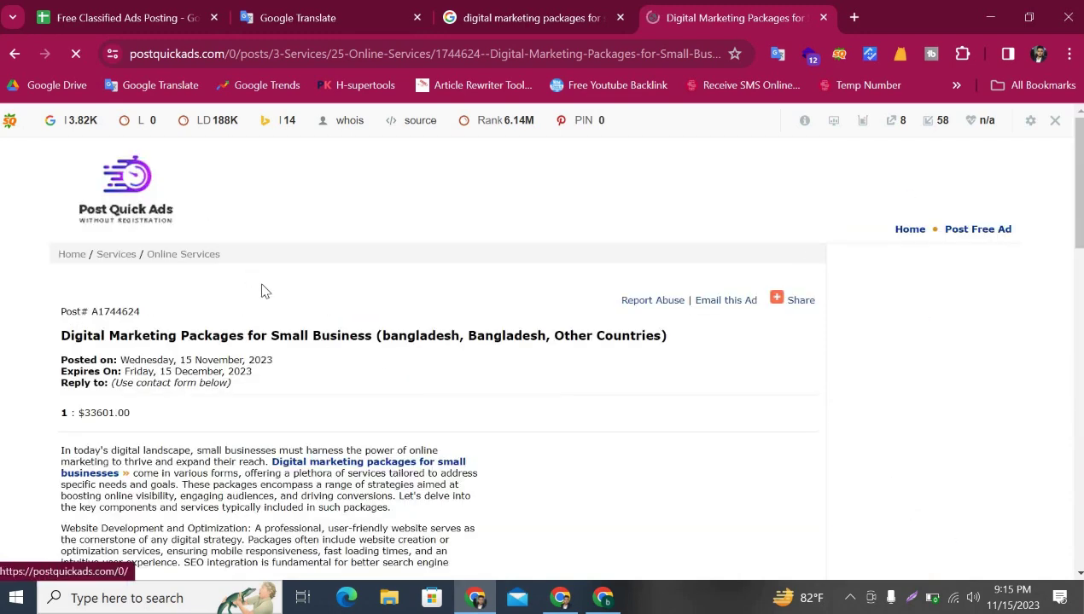
# - Switch to the Free Classified Ads Posting spreadsheet and examine the backlink site list with its DA and SS values
pyautogui.click(47, 13)
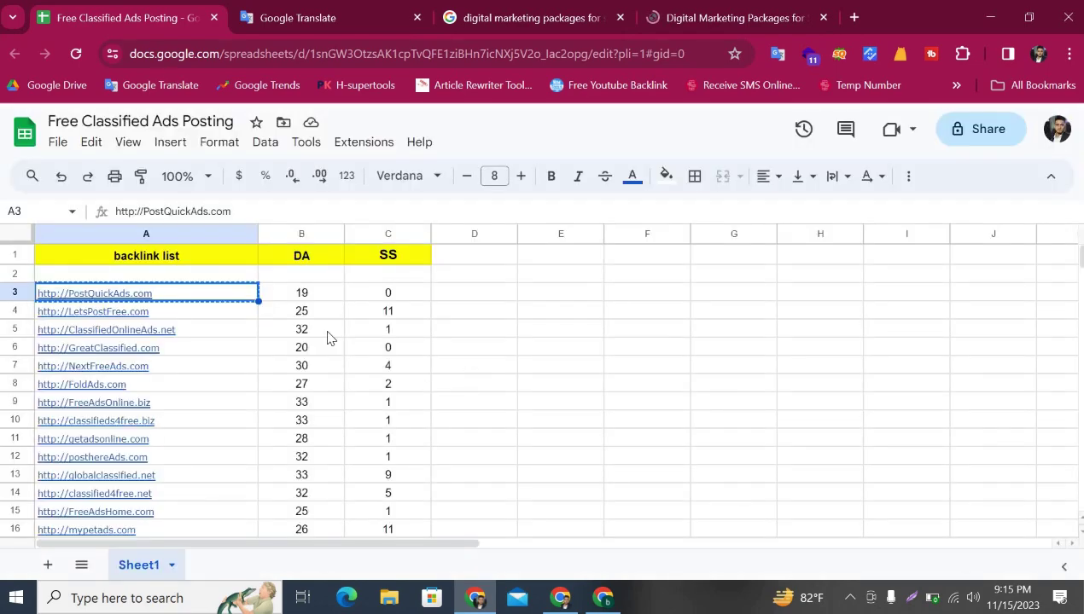
pyautogui.scroll(-3, 327, 339)
pyautogui.scroll(3, 327, 339)
pyautogui.scroll(-3, 179, 495)
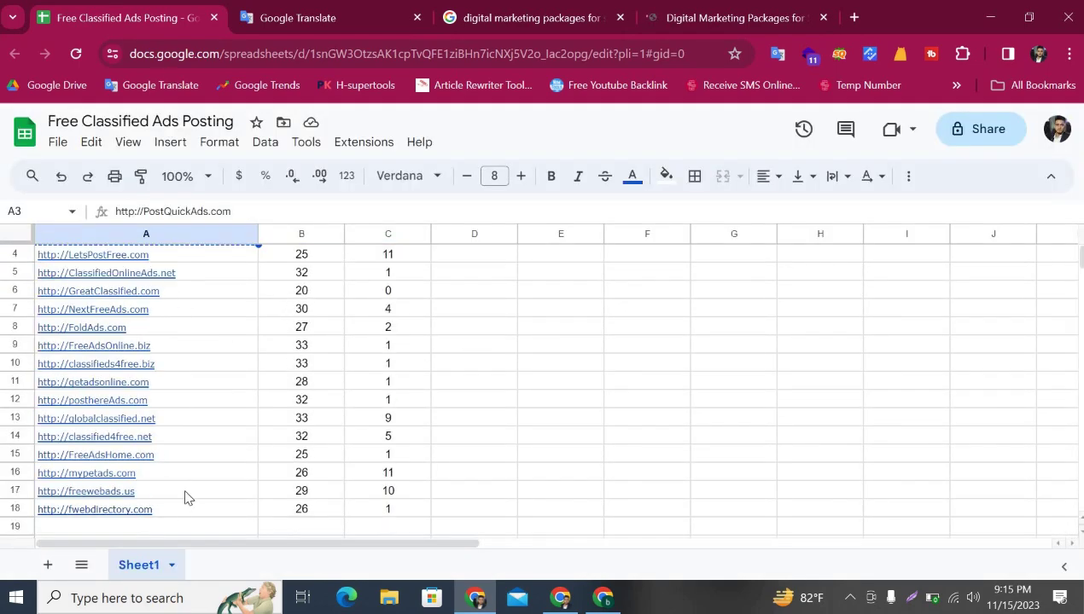
pyautogui.scroll(4, 181, 504)
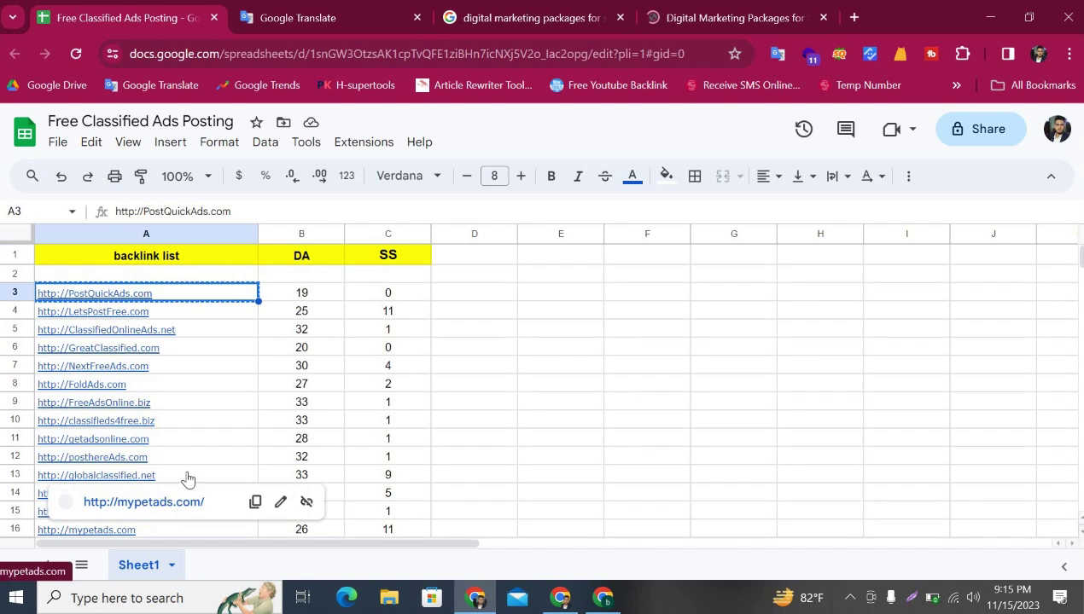
pyautogui.click(508, 439)
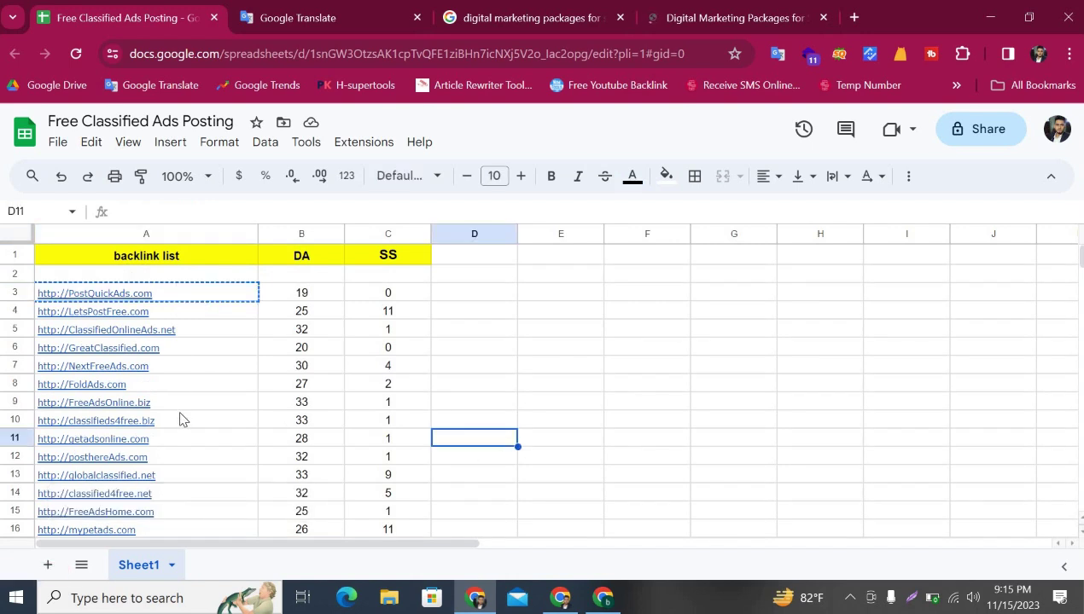
pyautogui.hotkey('ctrl', 'z')
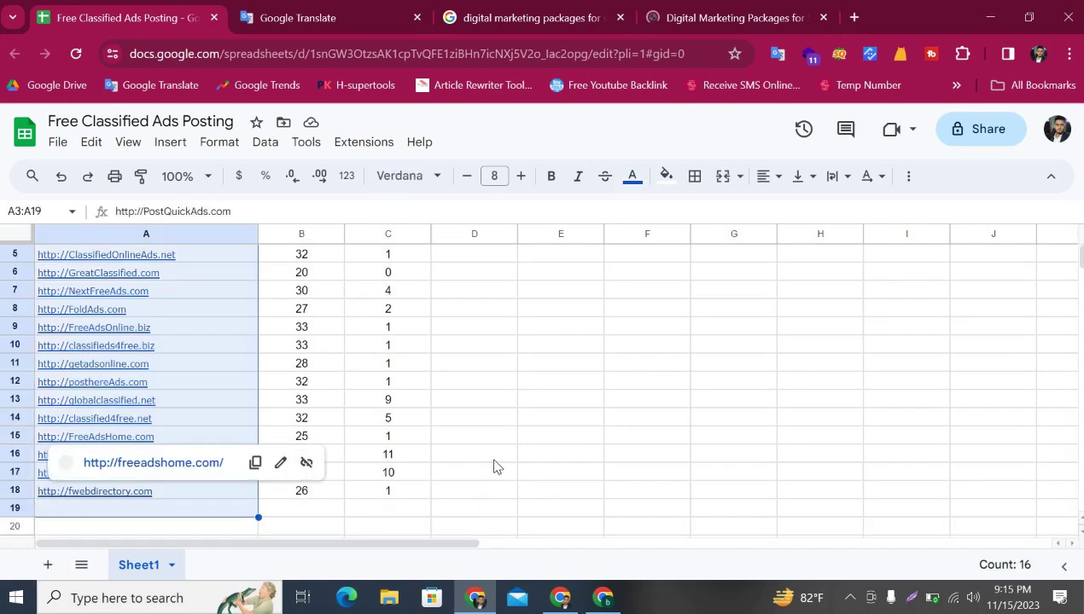
pyautogui.press('Right')
pyautogui.press('Right')
pyautogui.press('Right')
pyautogui.scroll(-2, 452, 405)
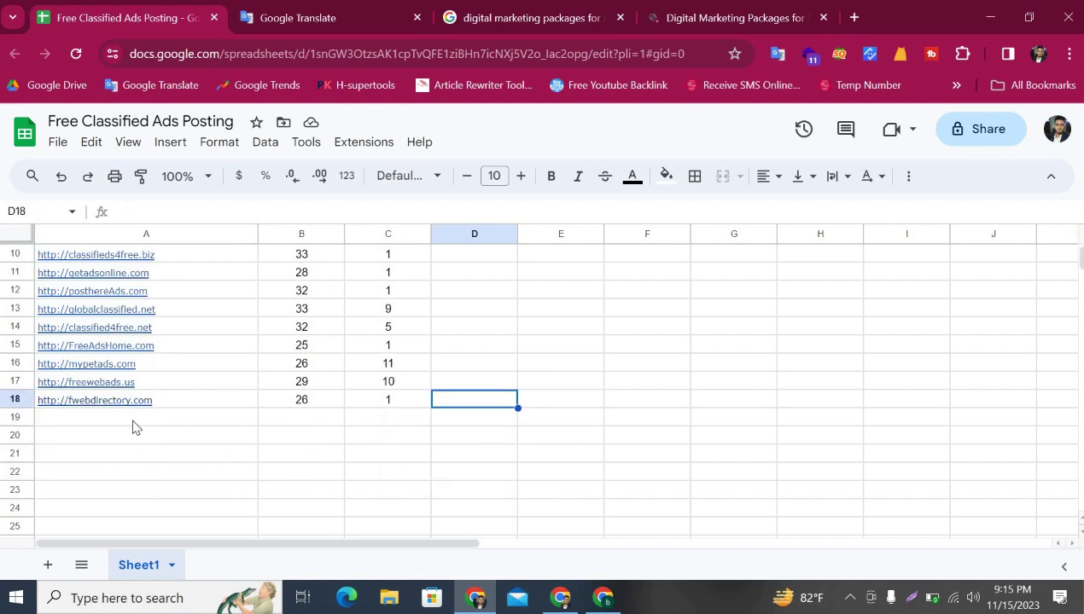
pyautogui.scroll(4, 132, 427)
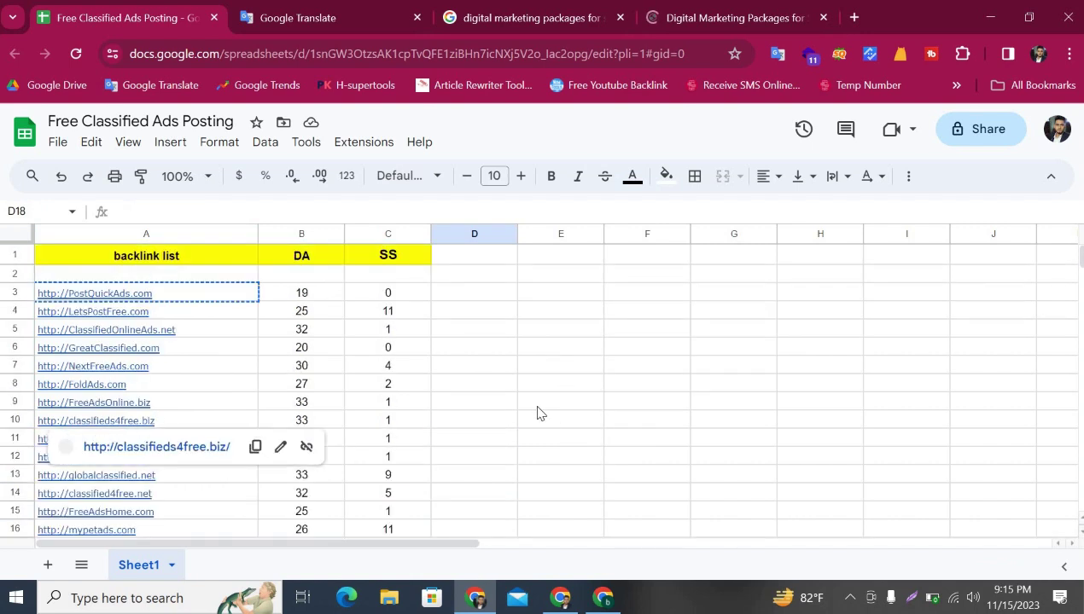
pyautogui.scroll(-2, 543, 411)
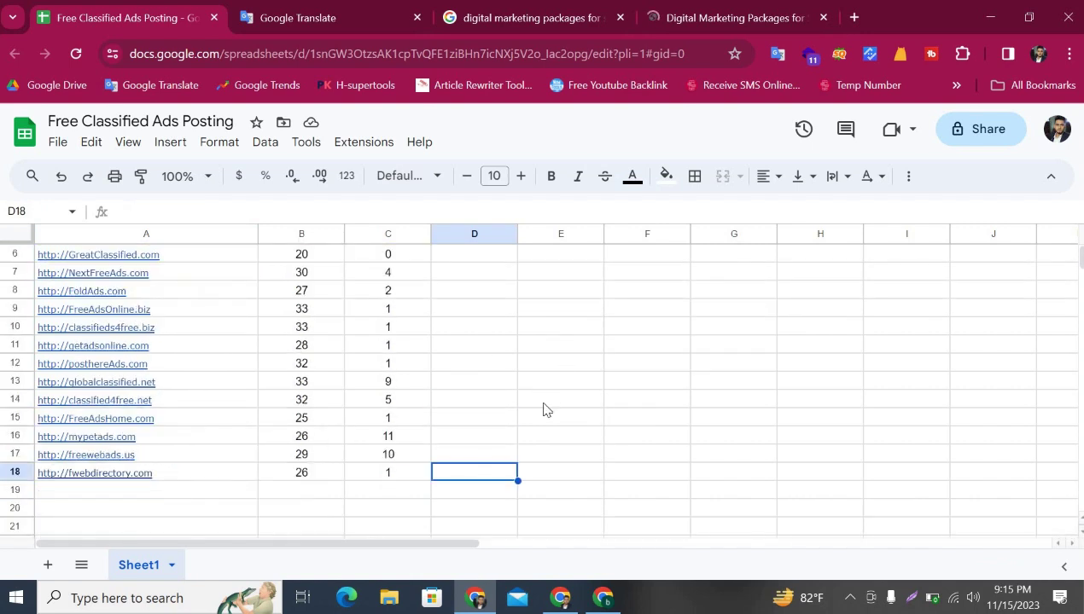
pyautogui.click(304, 495)
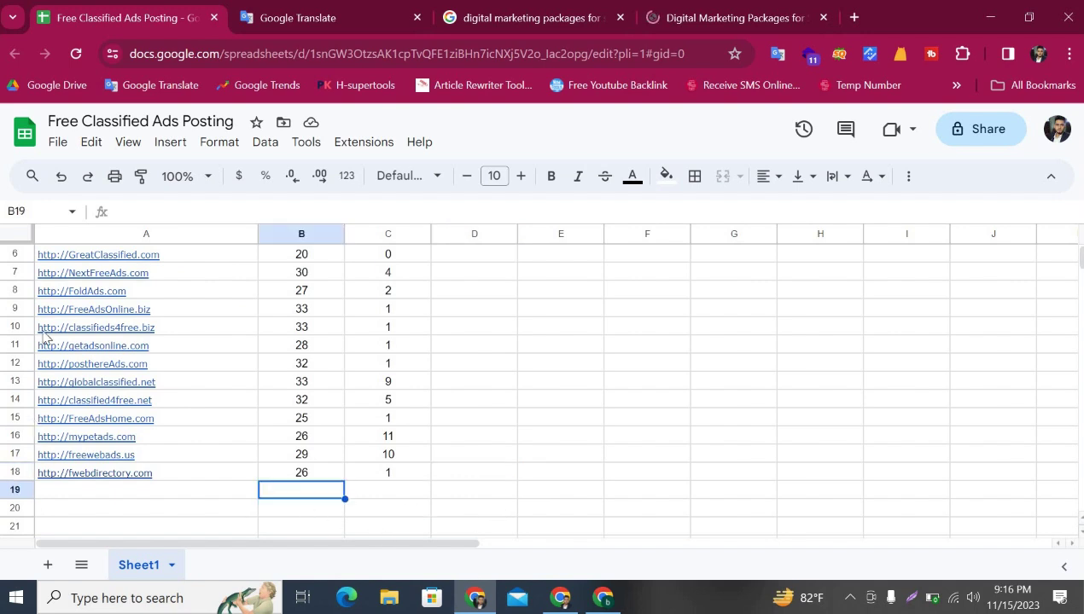
pyautogui.scroll(2, 126, 331)
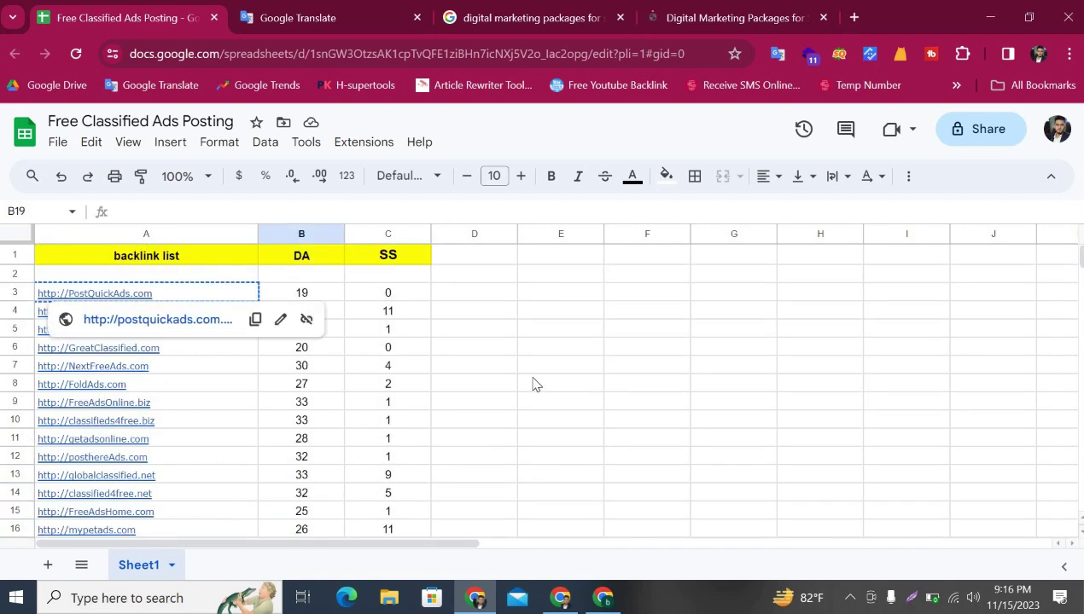
pyautogui.scroll(-1, 149, 268)
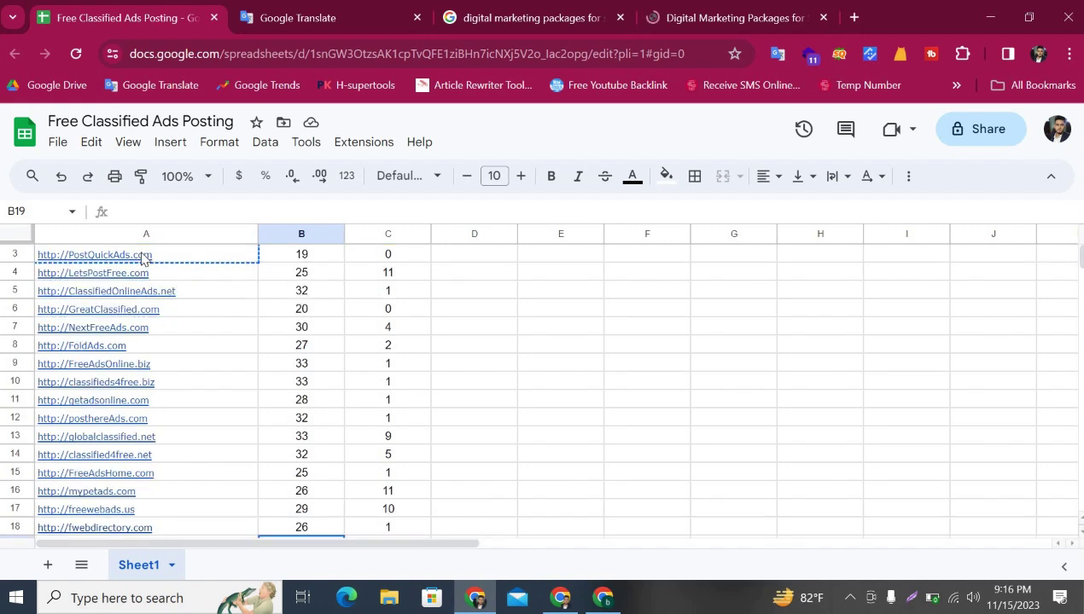
pyautogui.moveTo(145, 254); pyautogui.dragTo(145, 510)
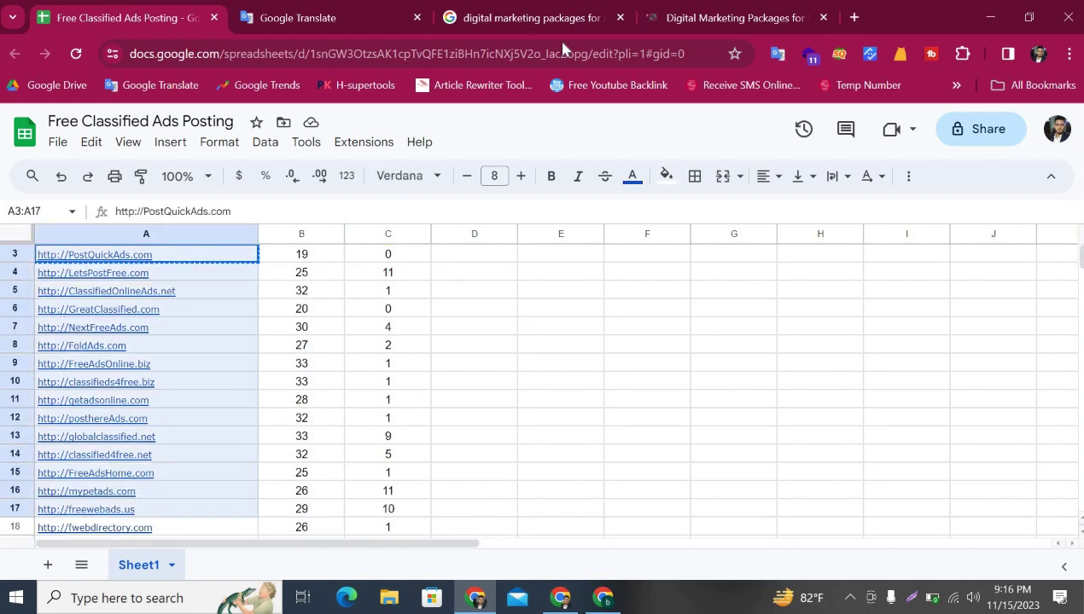
pyautogui.scroll(-2, 395, 460)
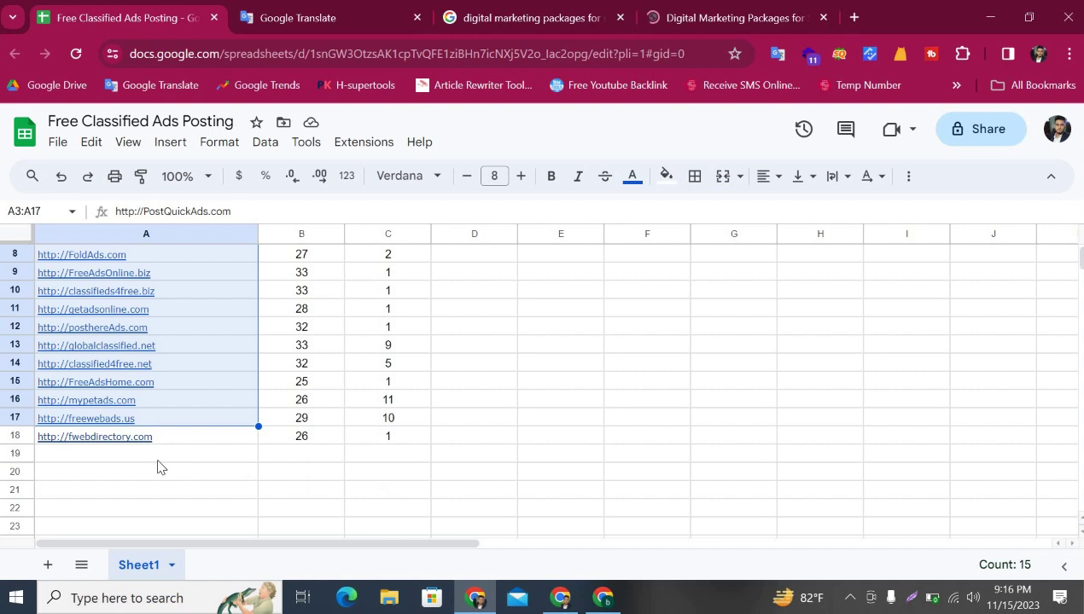
pyautogui.click(156, 458)
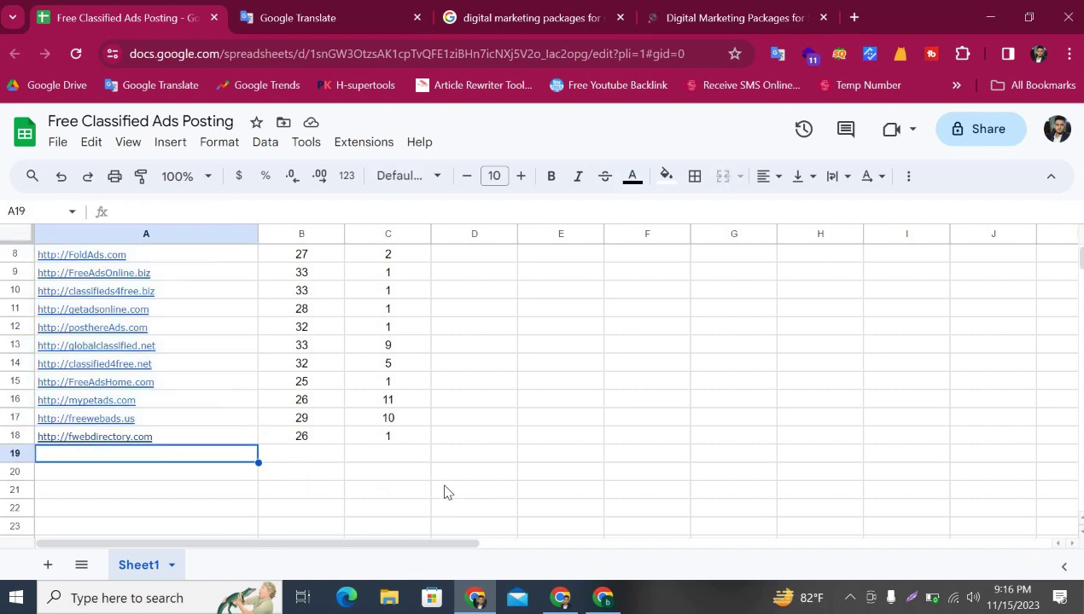
pyautogui.scroll(3, 455, 324)
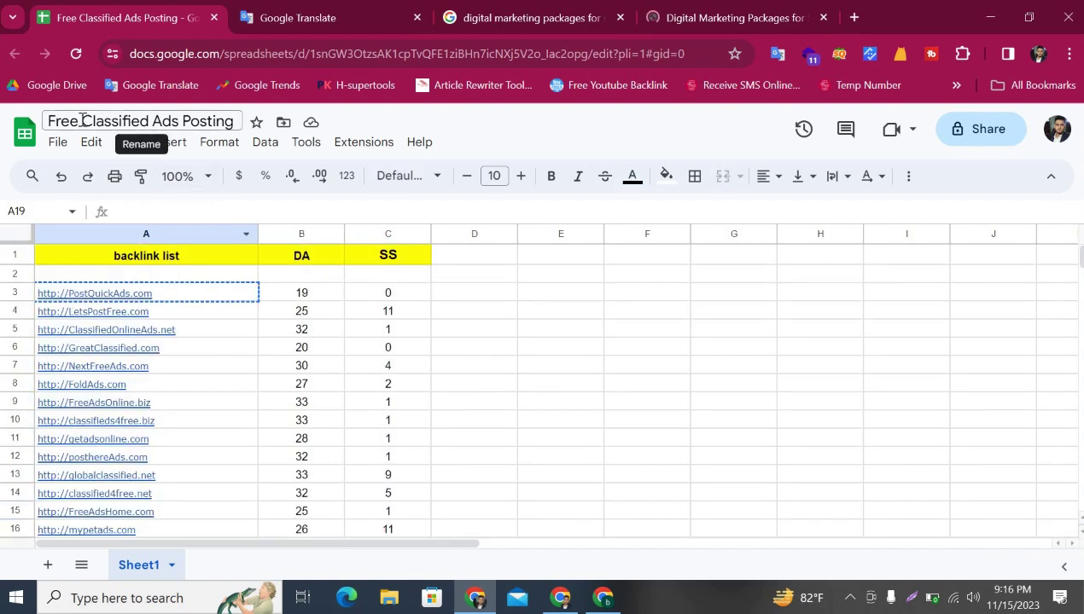
pyautogui.doubleClick(150, 121)
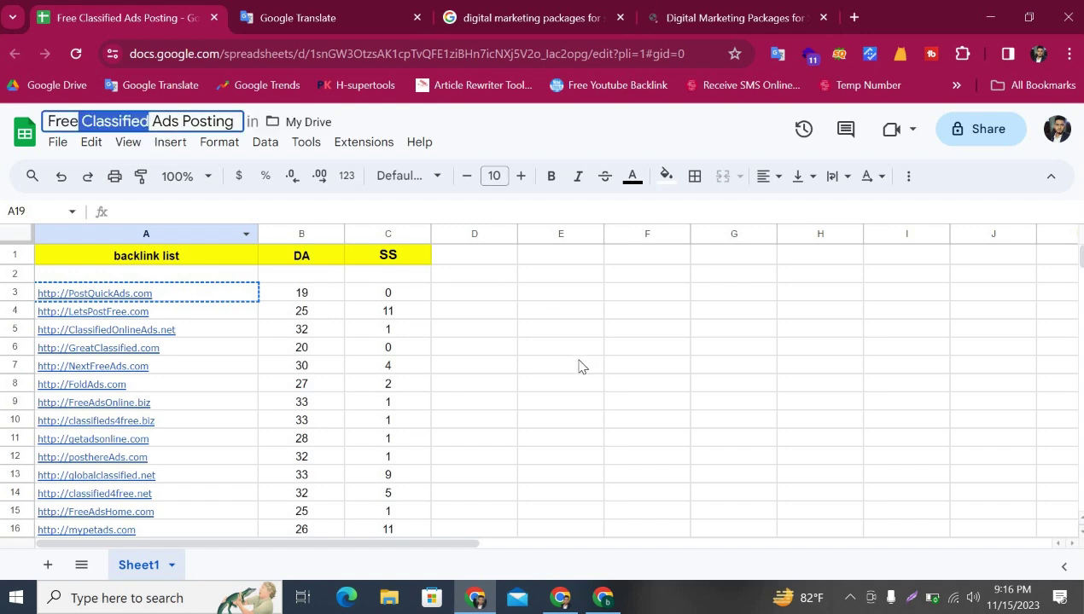
pyautogui.click(561, 388)
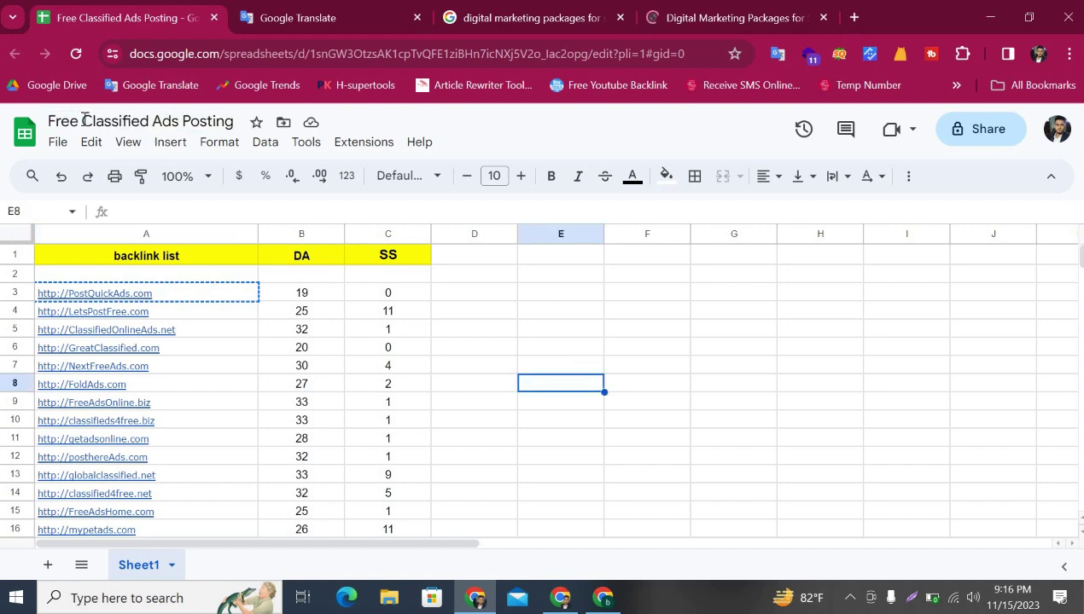
pyautogui.doubleClick(150, 122)
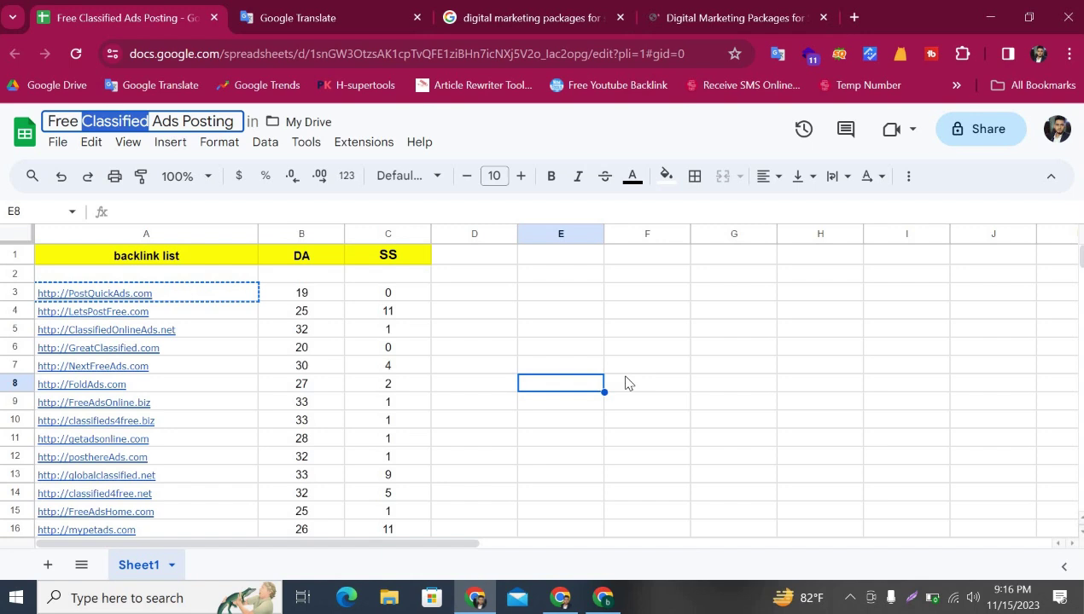
pyautogui.click(625, 383)
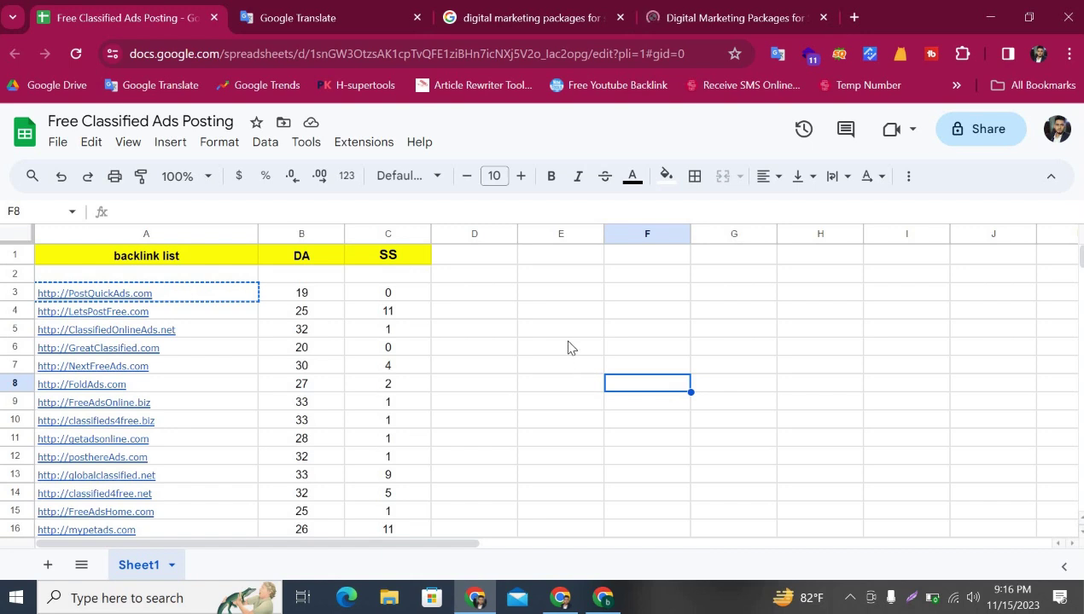
pyautogui.scroll(-3, 413, 394)
pyautogui.scroll(3, 229, 325)
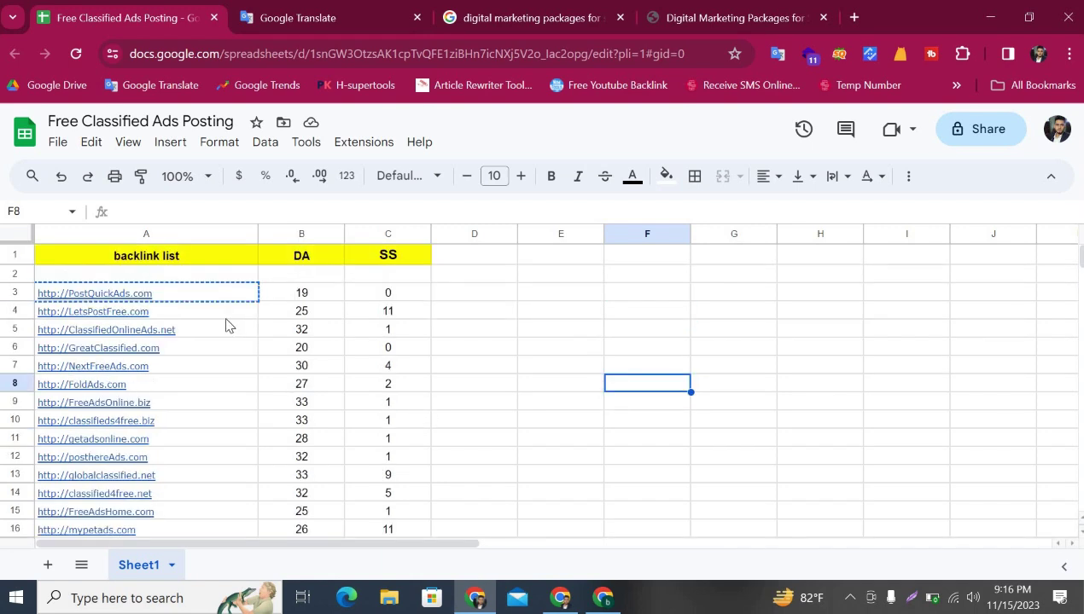